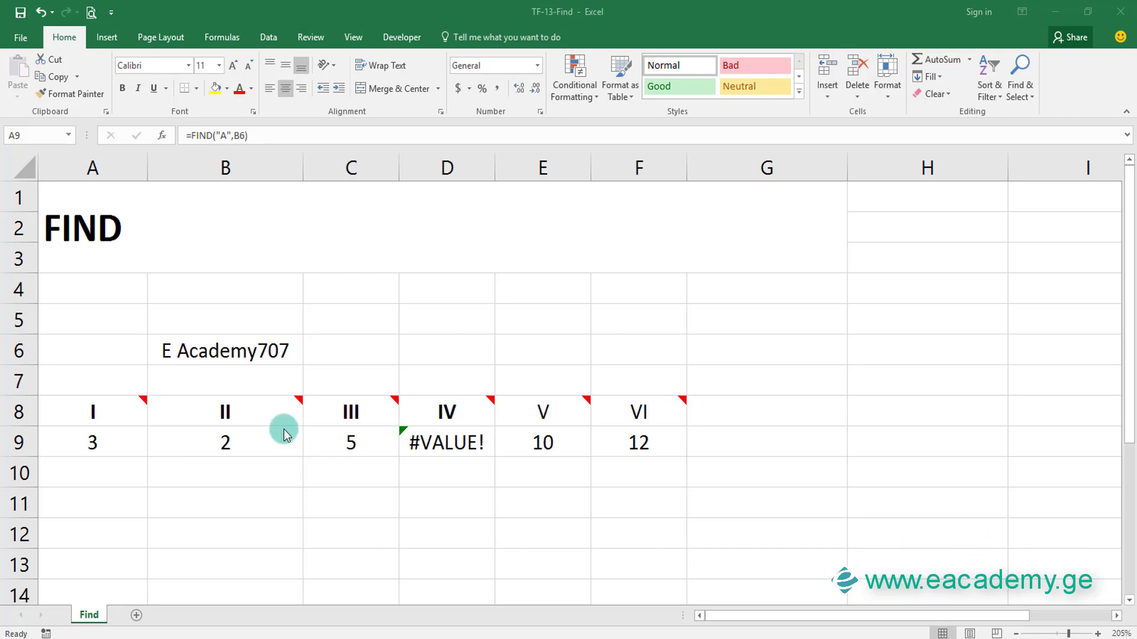
# Review the task note for header I and the example FIND formula in A9.
pyautogui.click(238, 349)
pyautogui.click(113, 408)
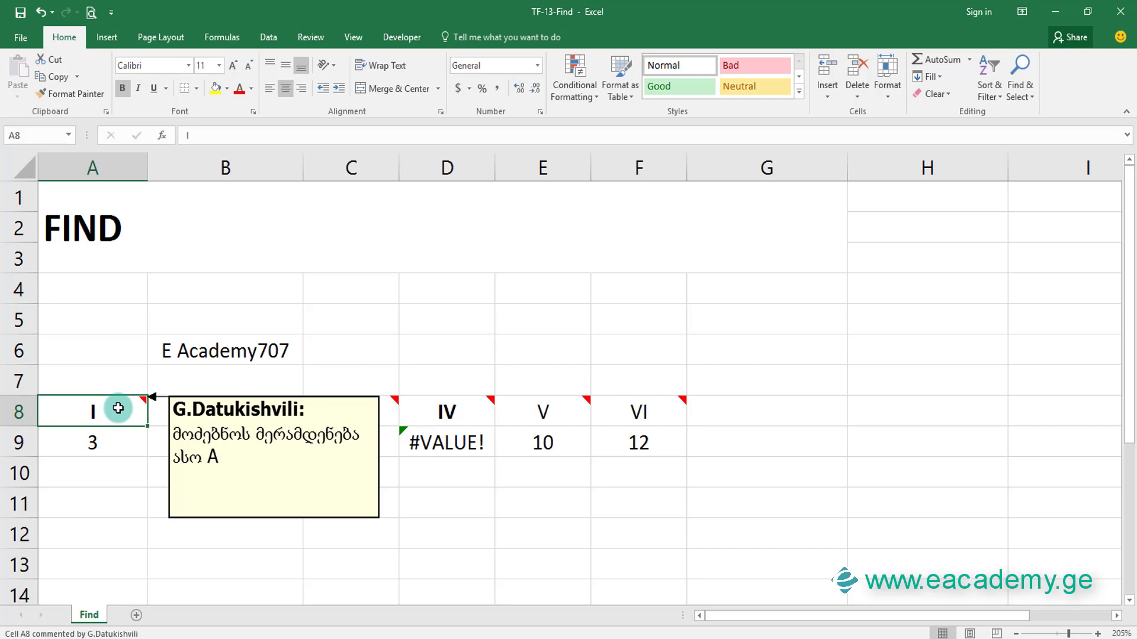
pyautogui.click(116, 464)
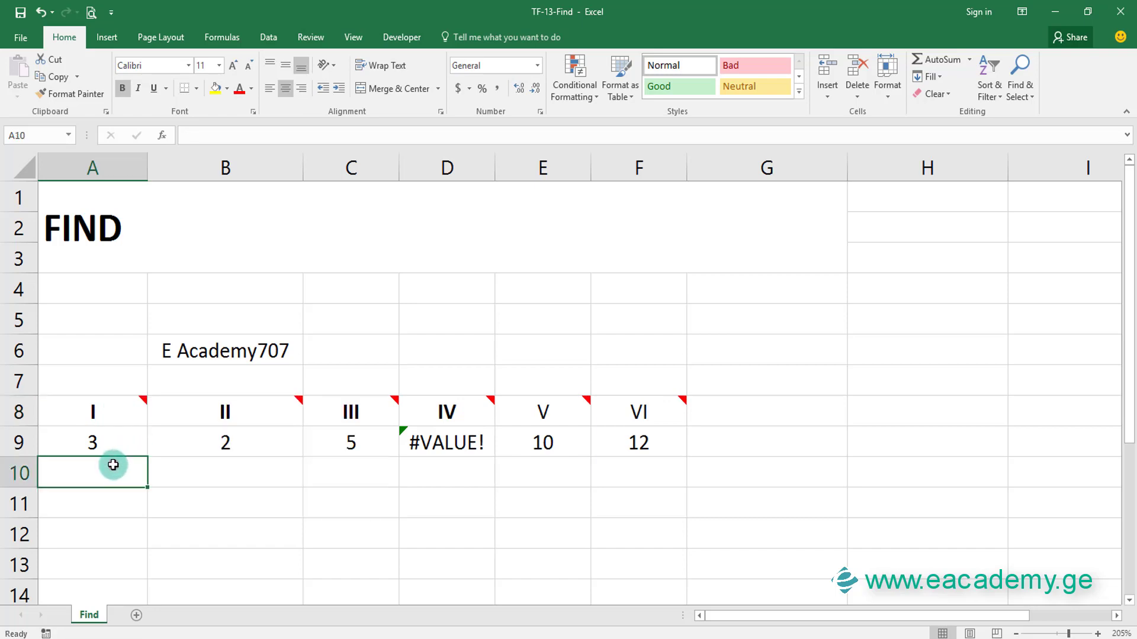
pyautogui.click(113, 447)
pyautogui.doubleClick(112, 447)
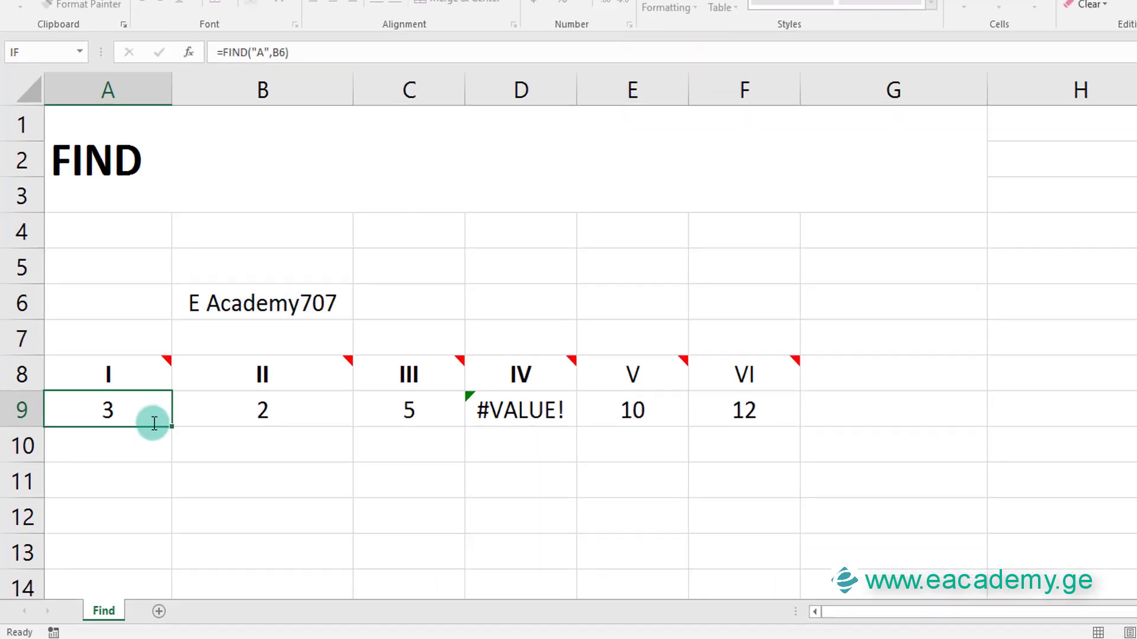
pyautogui.press('Return')
# Enter =FIND("A",B6) in A10 so it returns 3.
pyautogui.write('=')
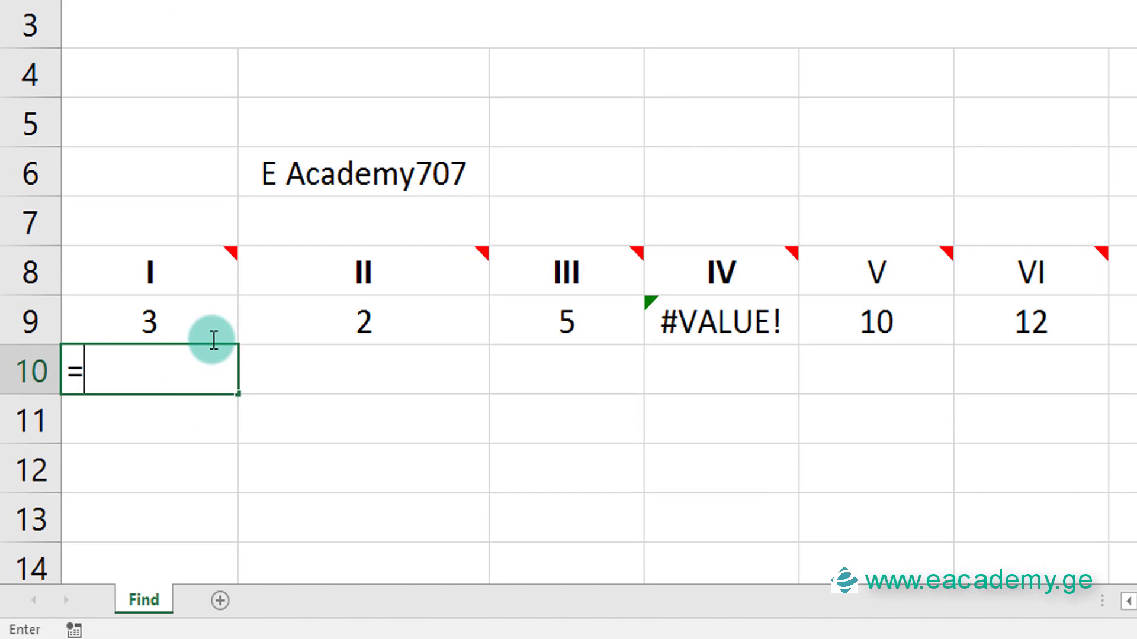
pyautogui.write('fi')
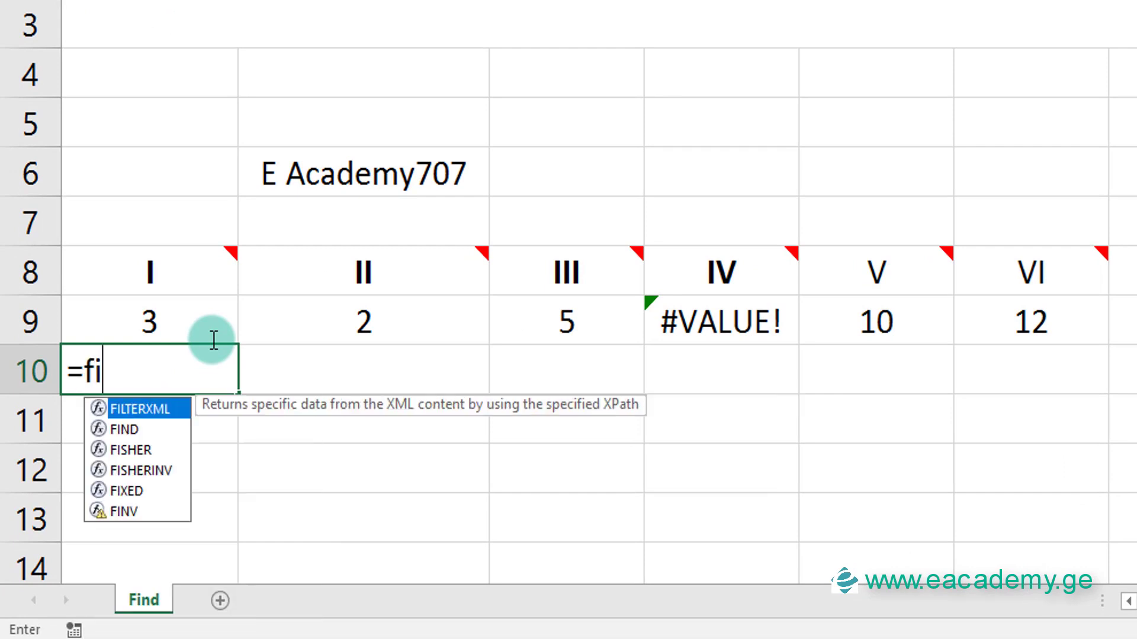
pyautogui.press('Down')
pyautogui.press('Tab')
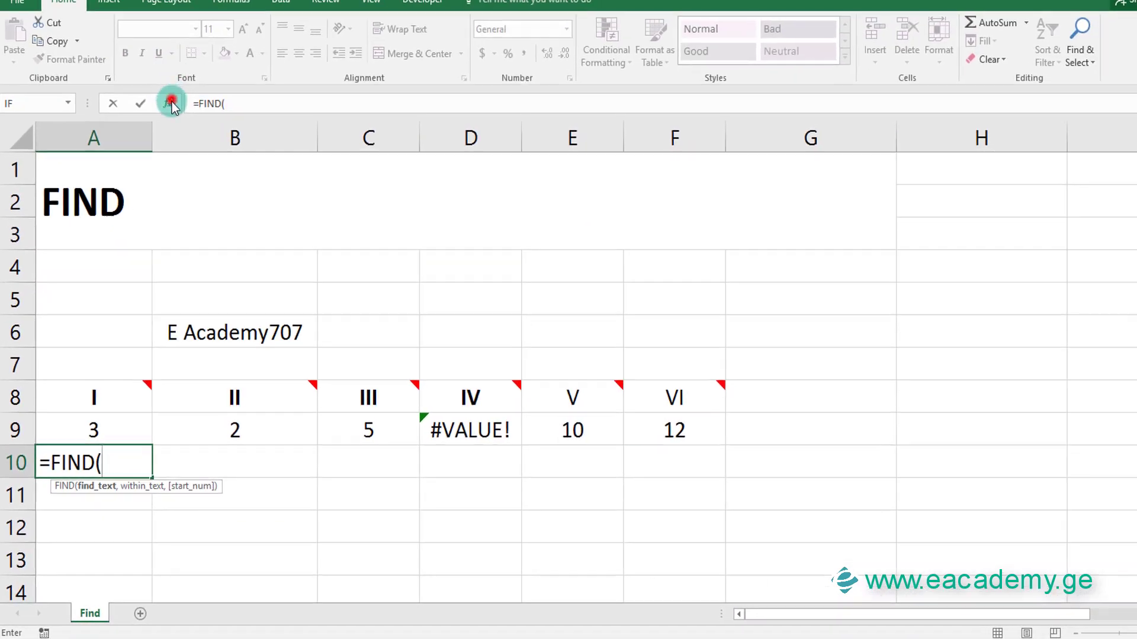
pyautogui.click(170, 101)
pyautogui.click(526, 114)
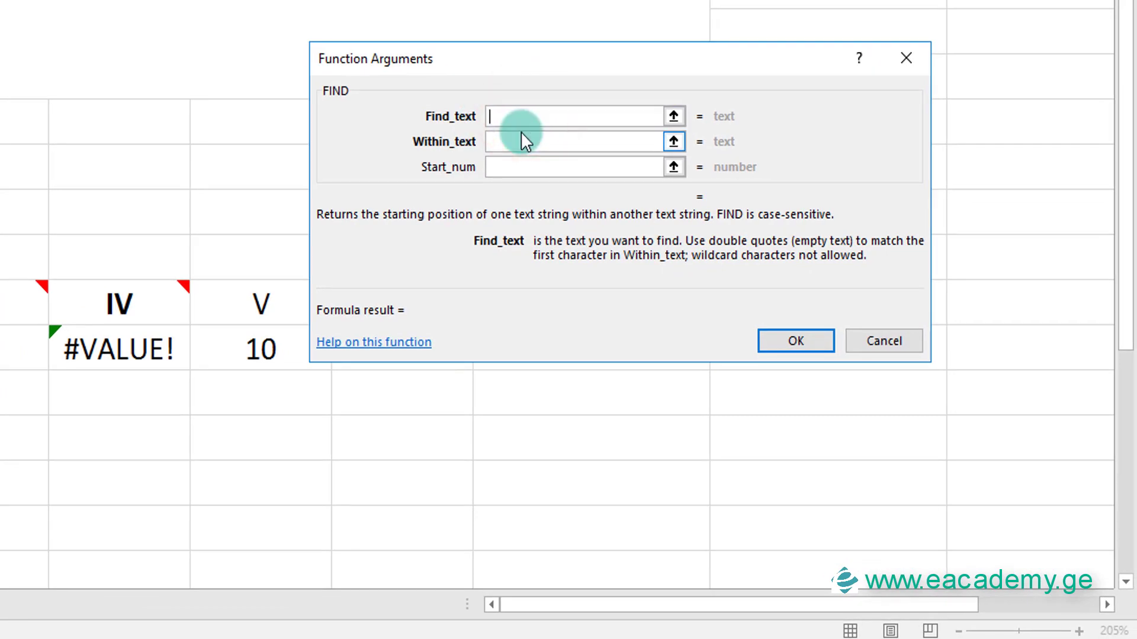
pyautogui.write('A')
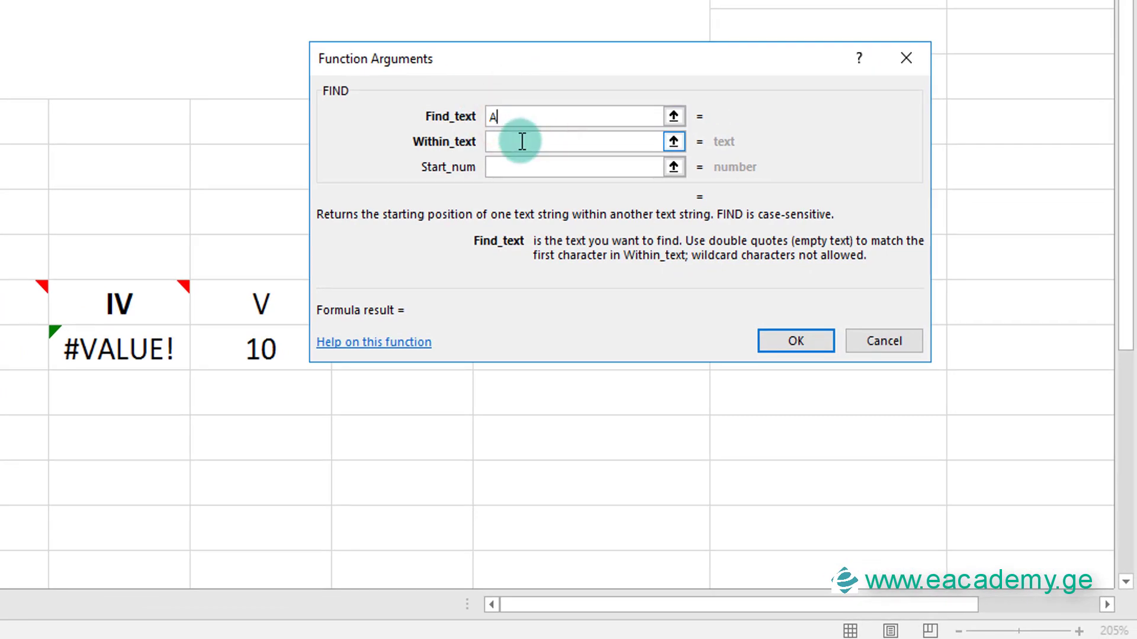
pyautogui.click(521, 141)
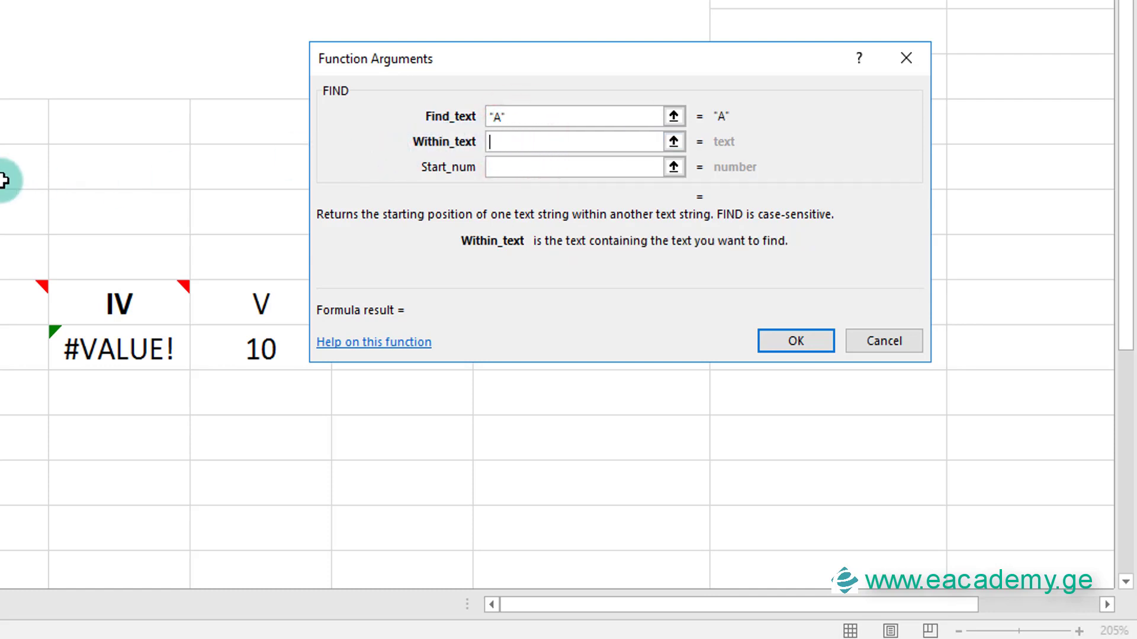
pyautogui.write('B6')
pyautogui.click(540, 161)
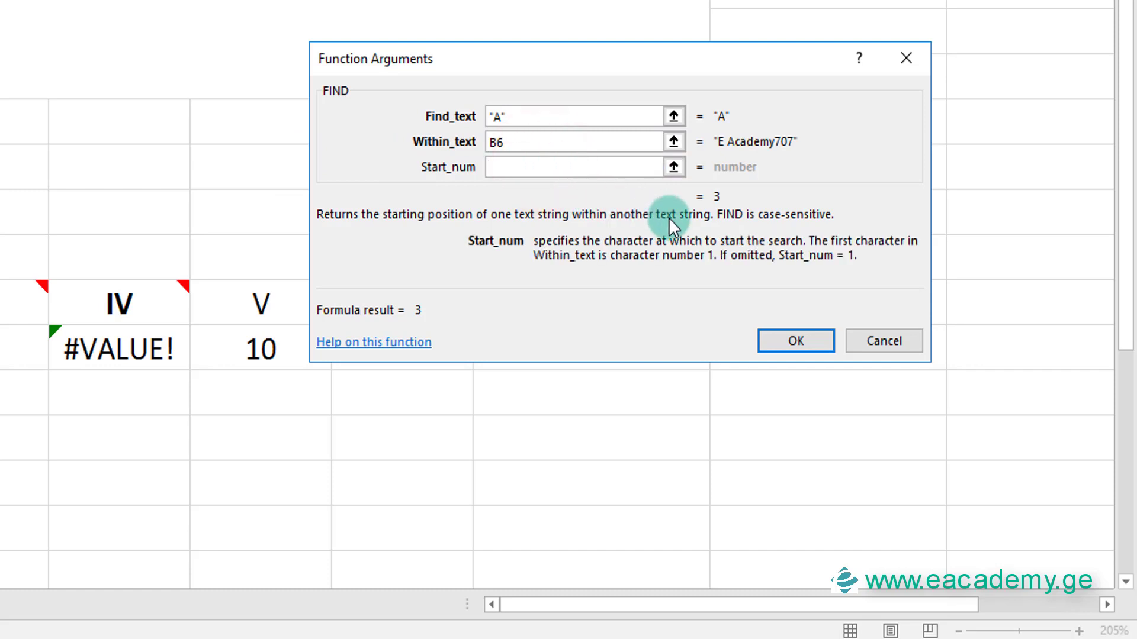
pyautogui.click(791, 336)
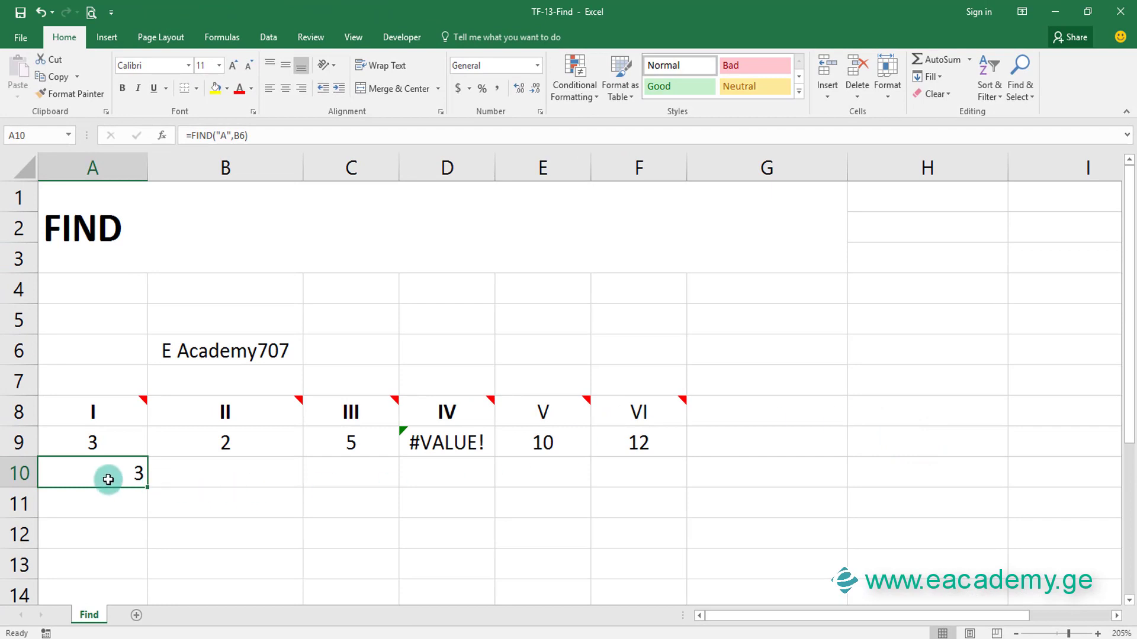
# Centre-align the cells A10:F10 in row 10.
pyautogui.moveTo(111, 473); pyautogui.dragTo(680, 477)
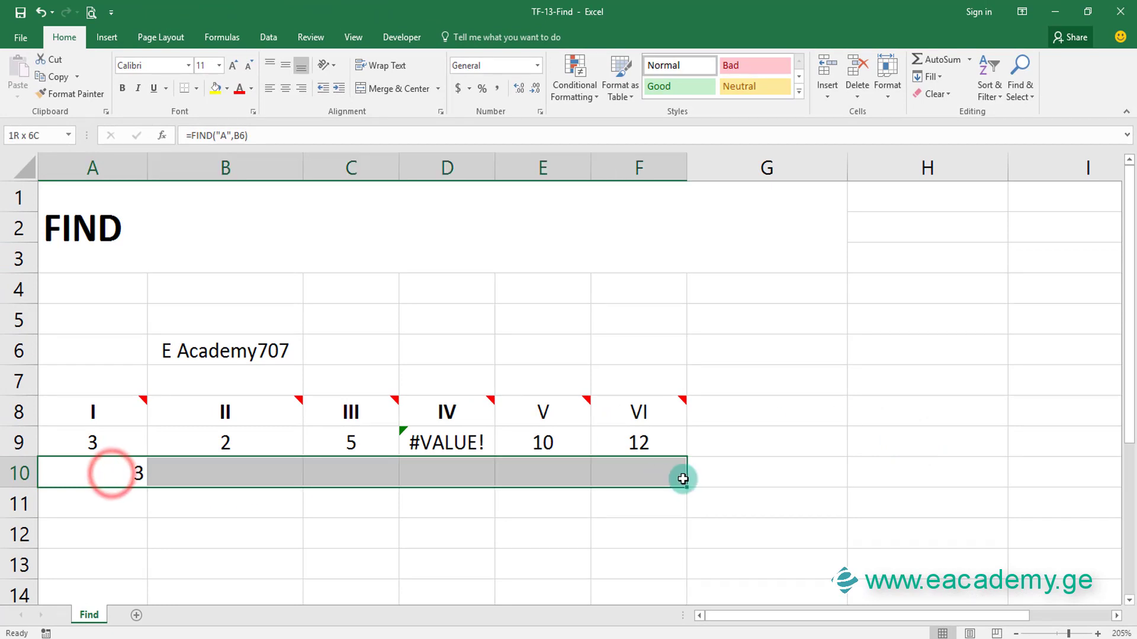
pyautogui.click(280, 88)
pyautogui.click(165, 352)
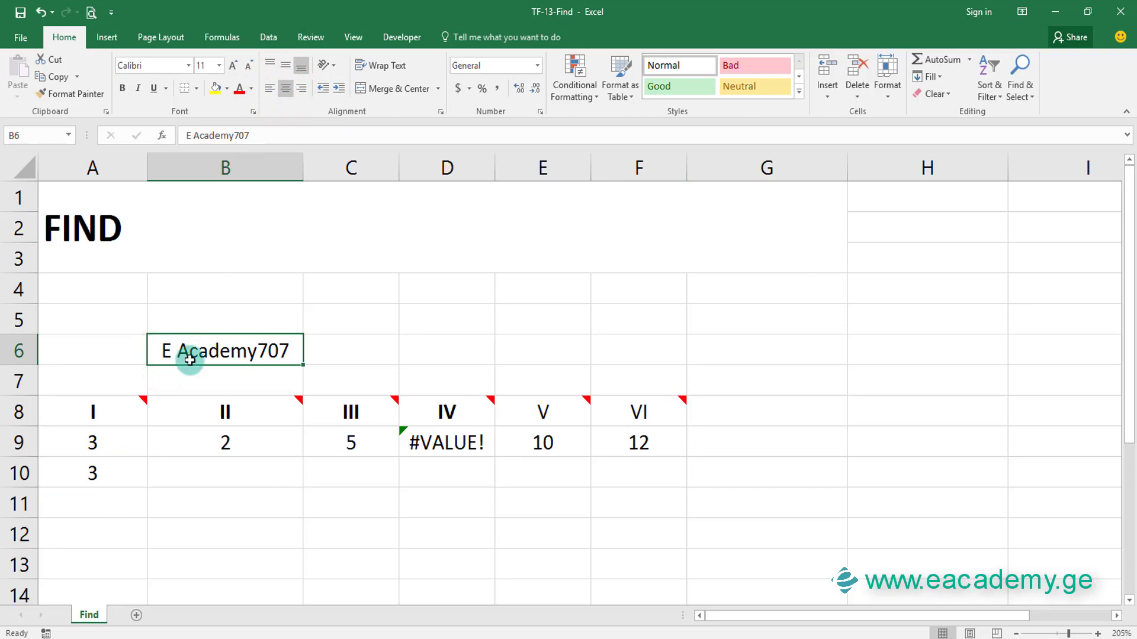
# Enter =FIND(" ",B6) in B10 to return 2, the position of the space.
pyautogui.click(225, 400)
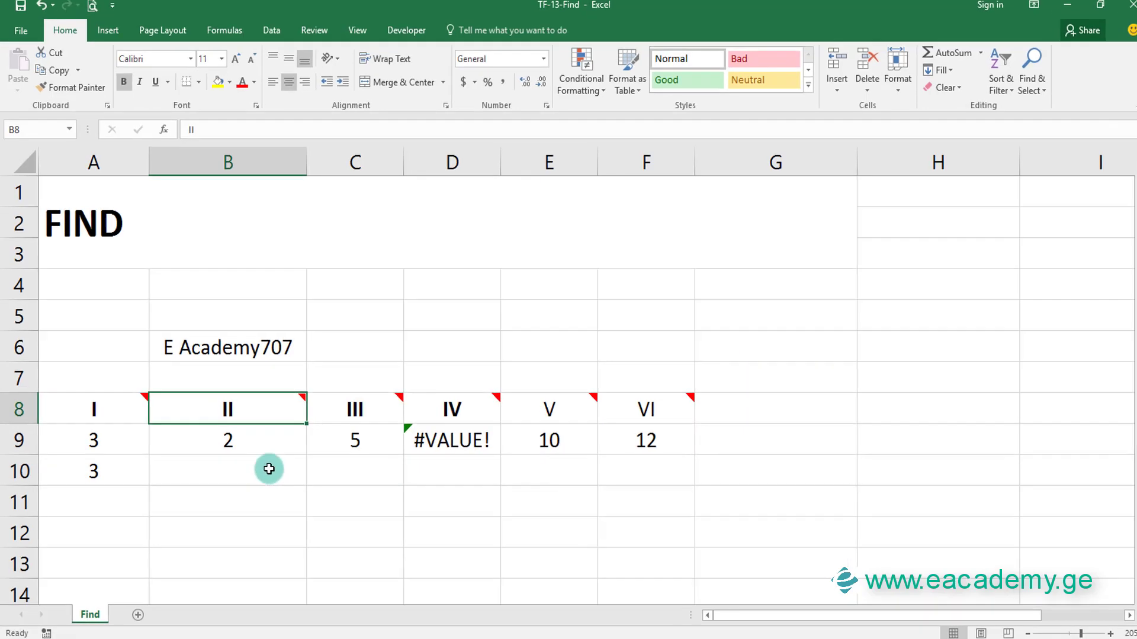
pyautogui.click(264, 472)
pyautogui.write('=fin')
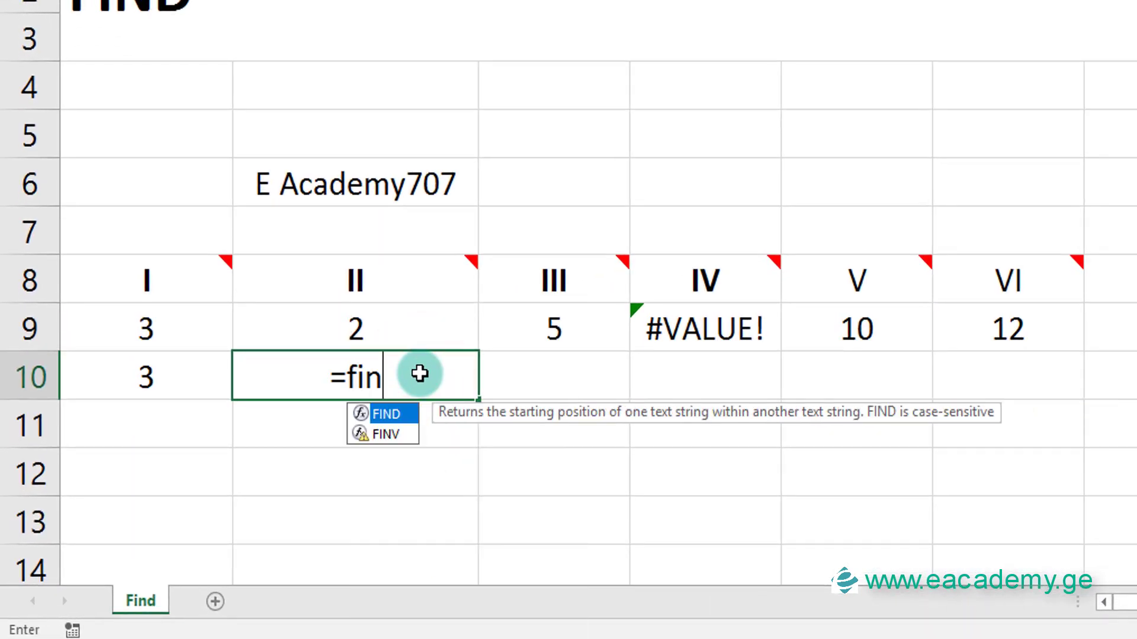
pyautogui.press('Tab')
pyautogui.hotkey('ctrl', 'a')
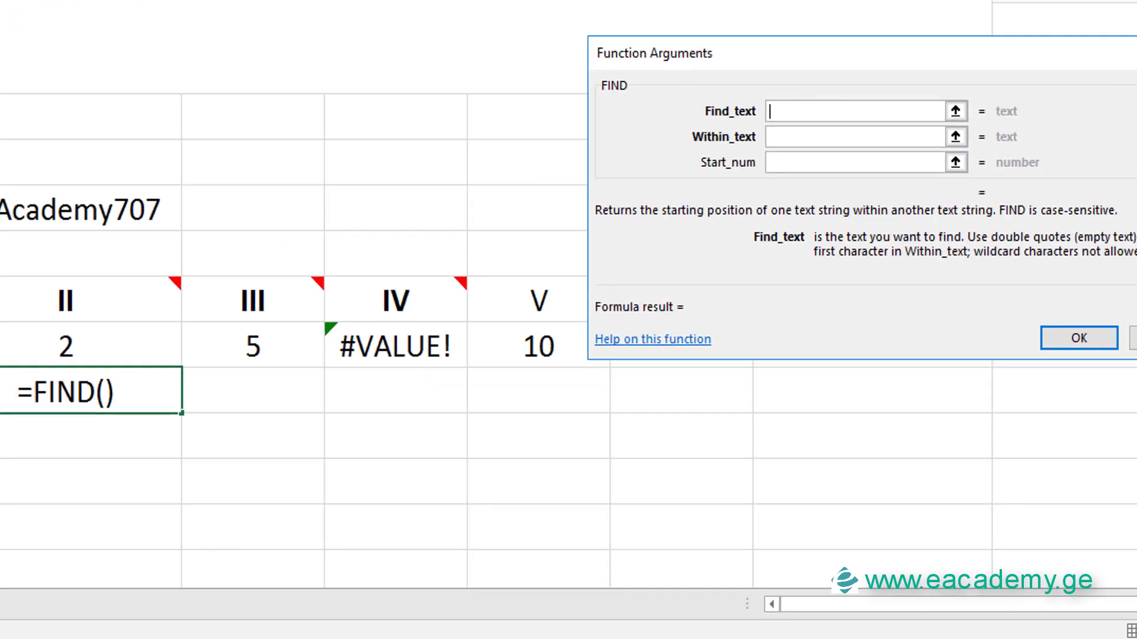
pyautogui.click(543, 136)
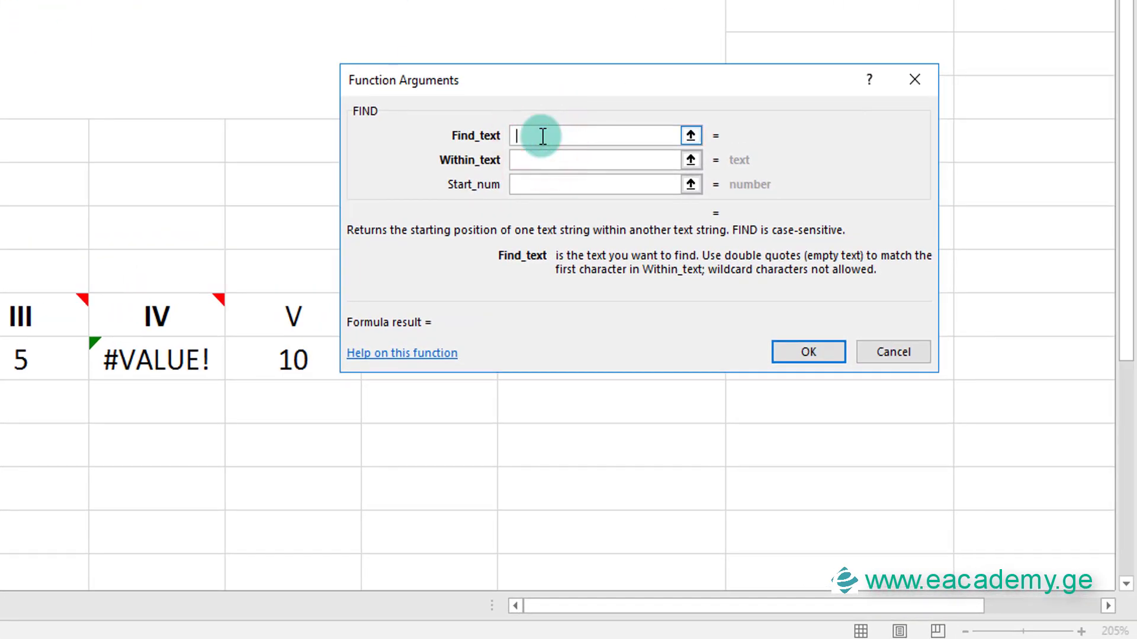
pyautogui.click(539, 158)
pyautogui.write('""')
pyautogui.click(535, 158)
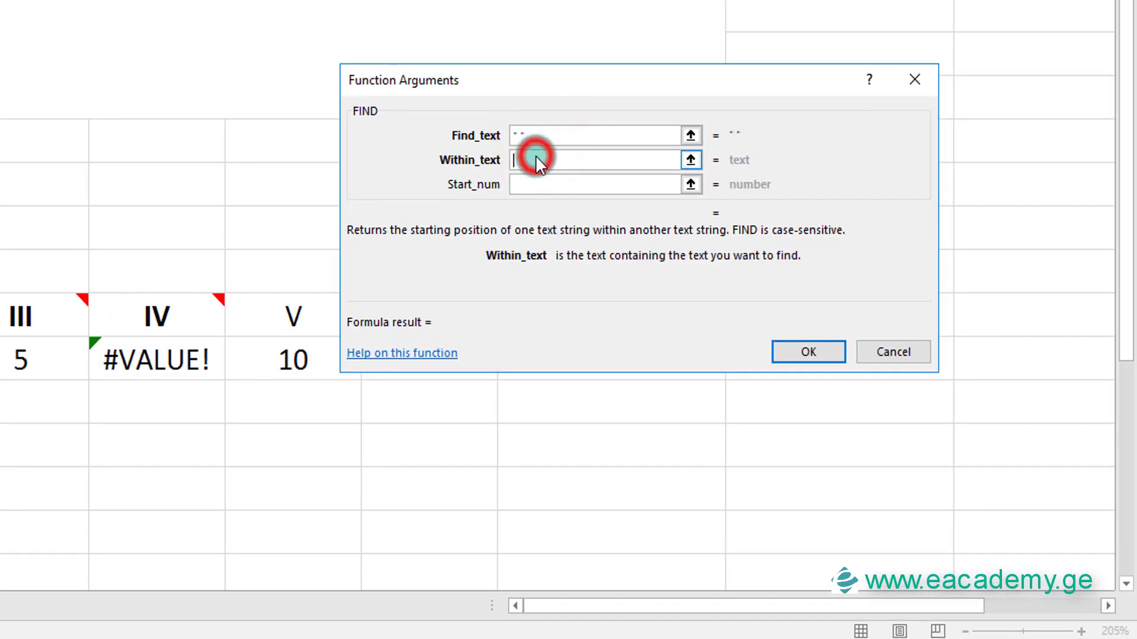
pyautogui.write('B6')
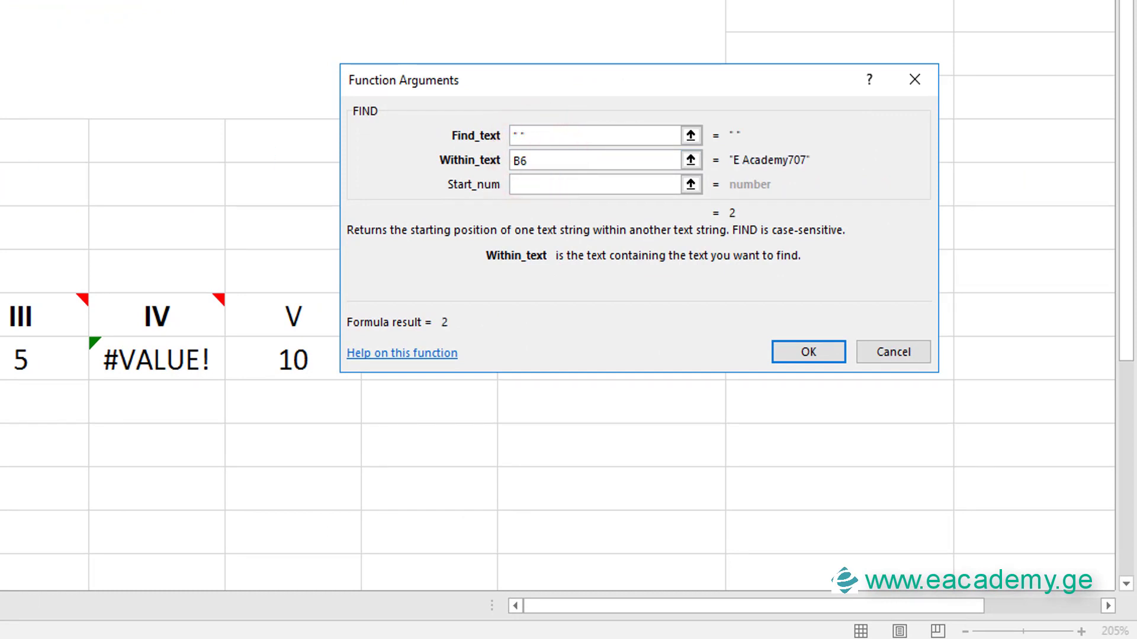
pyautogui.click(793, 356)
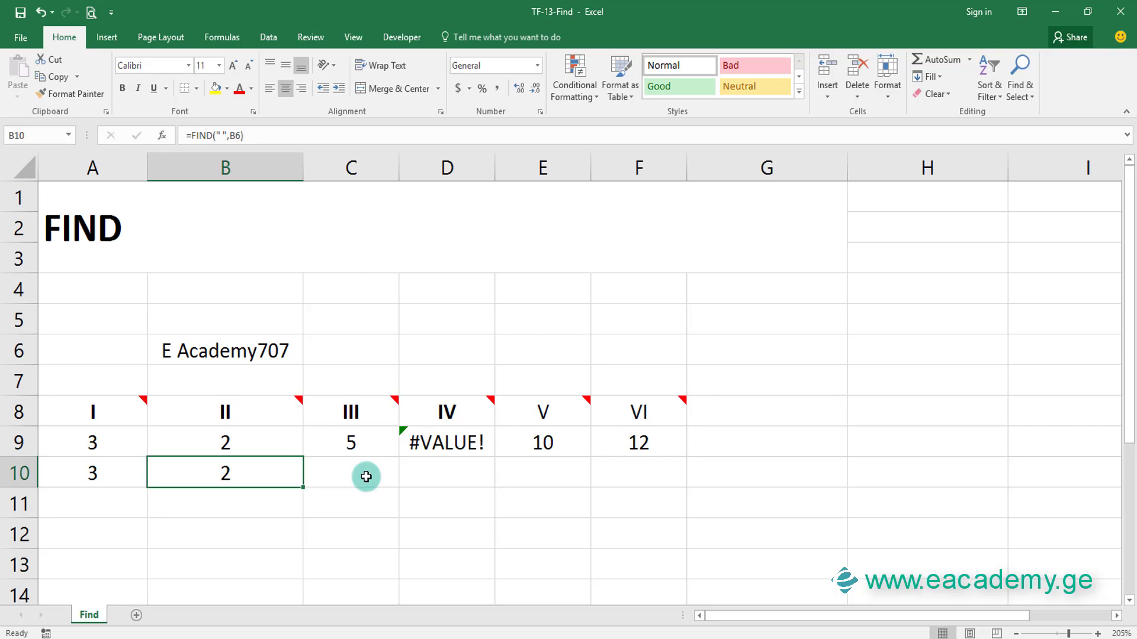
pyautogui.moveTo(356, 410)
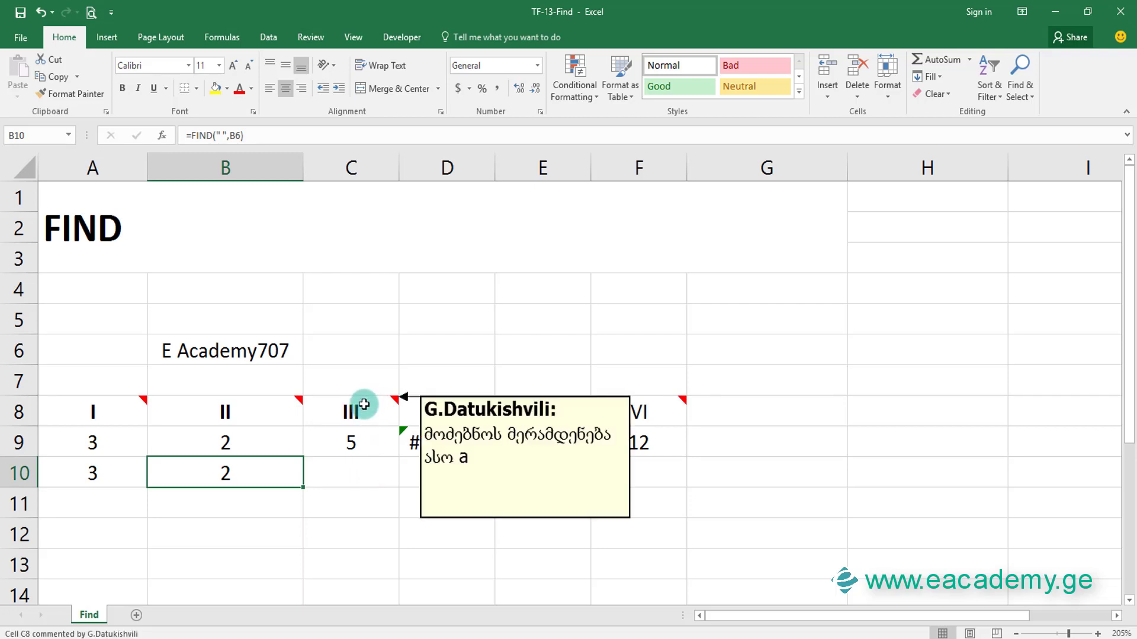
# Enter =FIND("a",B6) in C10 so it returns 5 for lowercase a.
pyautogui.click(336, 472)
pyautogui.write('=')
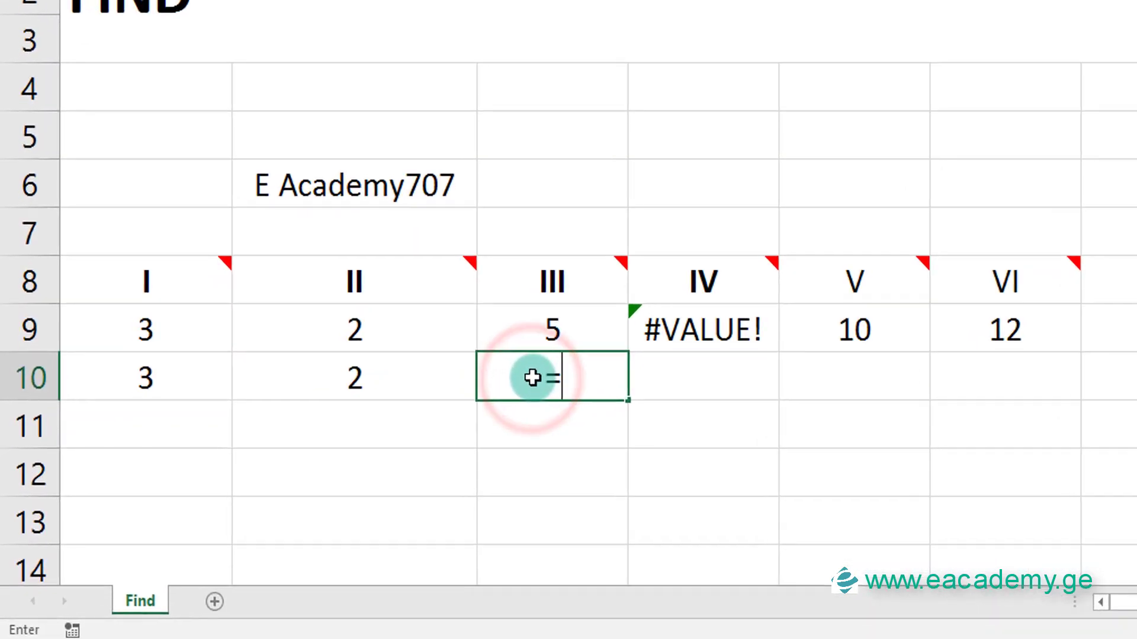
pyautogui.write('fin')
pyautogui.press('Tab')
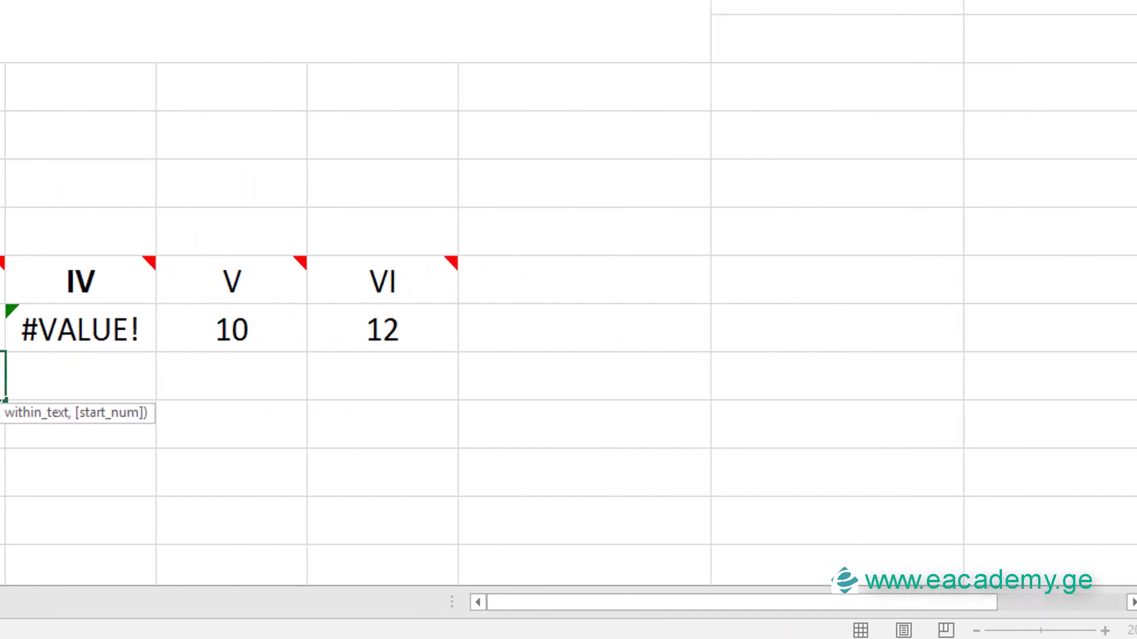
pyautogui.hotkey('ctrl', 'a')
pyautogui.write('a')
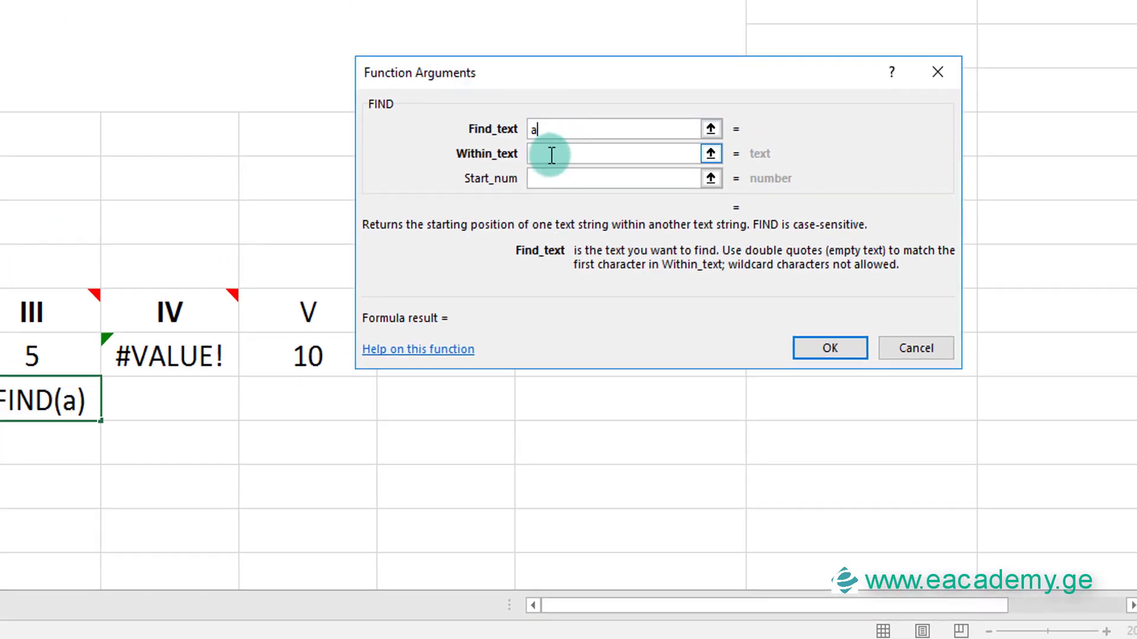
pyautogui.click(552, 155)
pyautogui.write('B6')
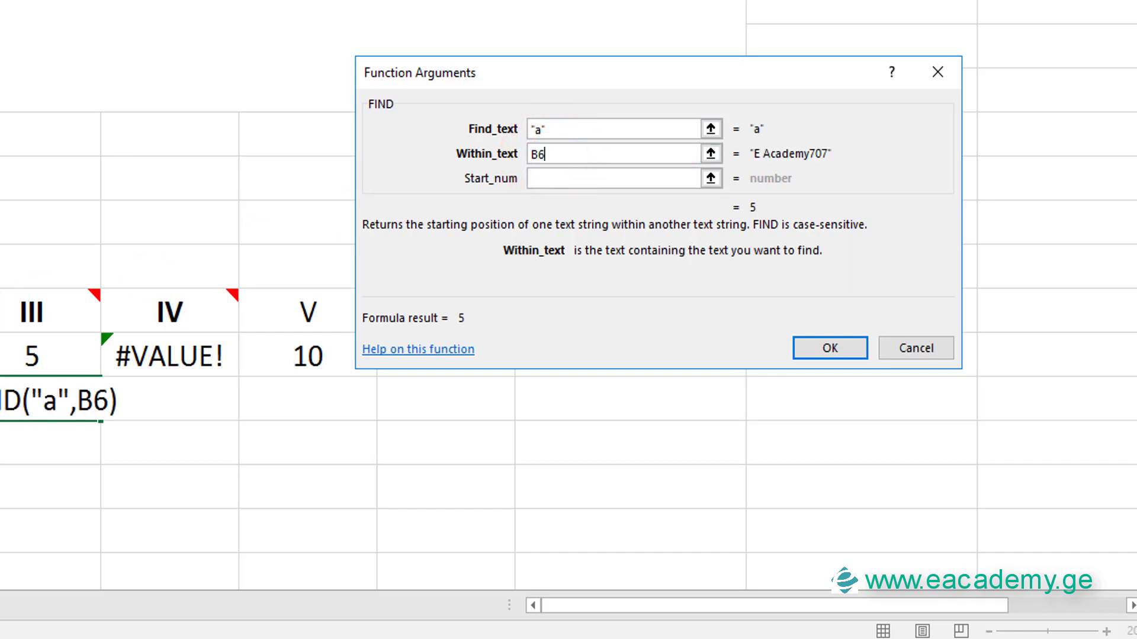
pyautogui.press('Return')
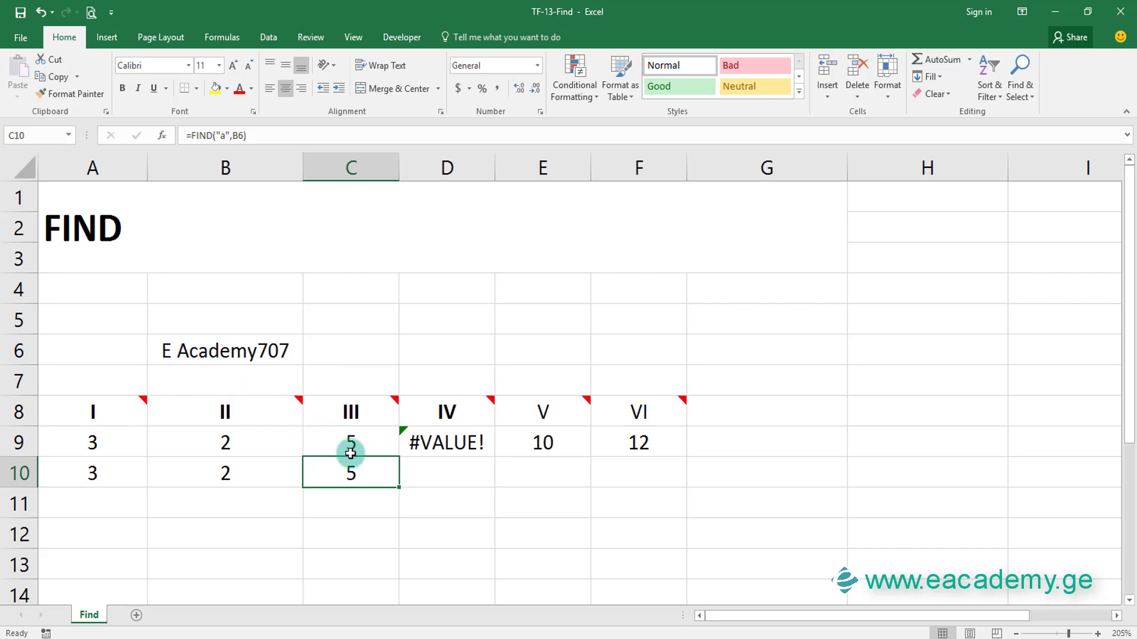
# Enter =FIND("n",B6) in D10, which returns #VALUE! as expected.
pyautogui.click(478, 405)
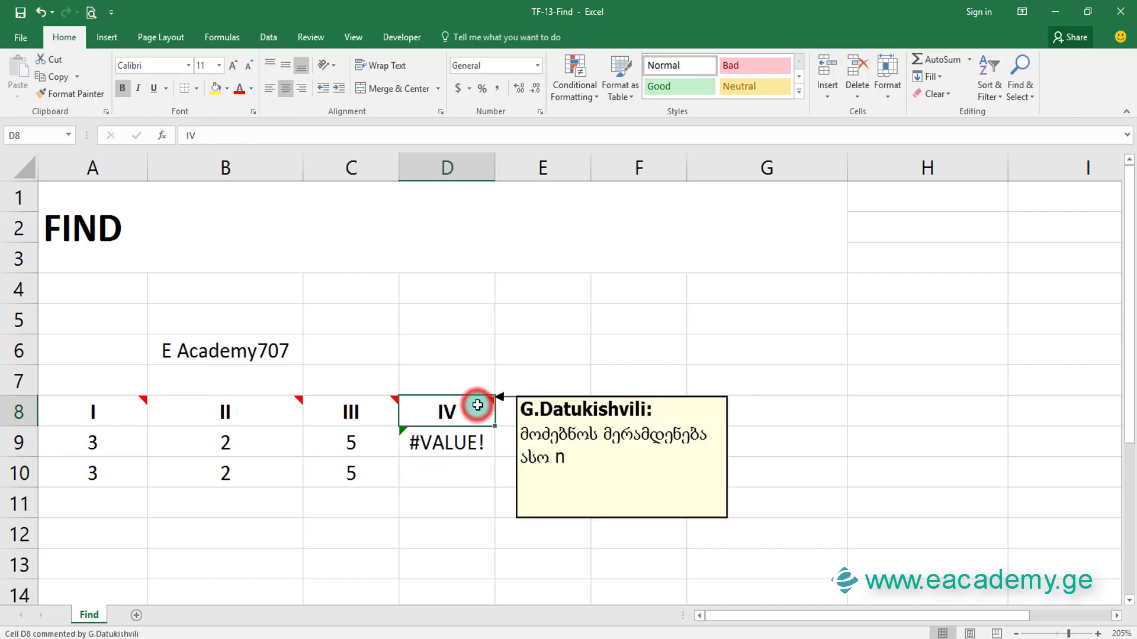
pyautogui.click(459, 479)
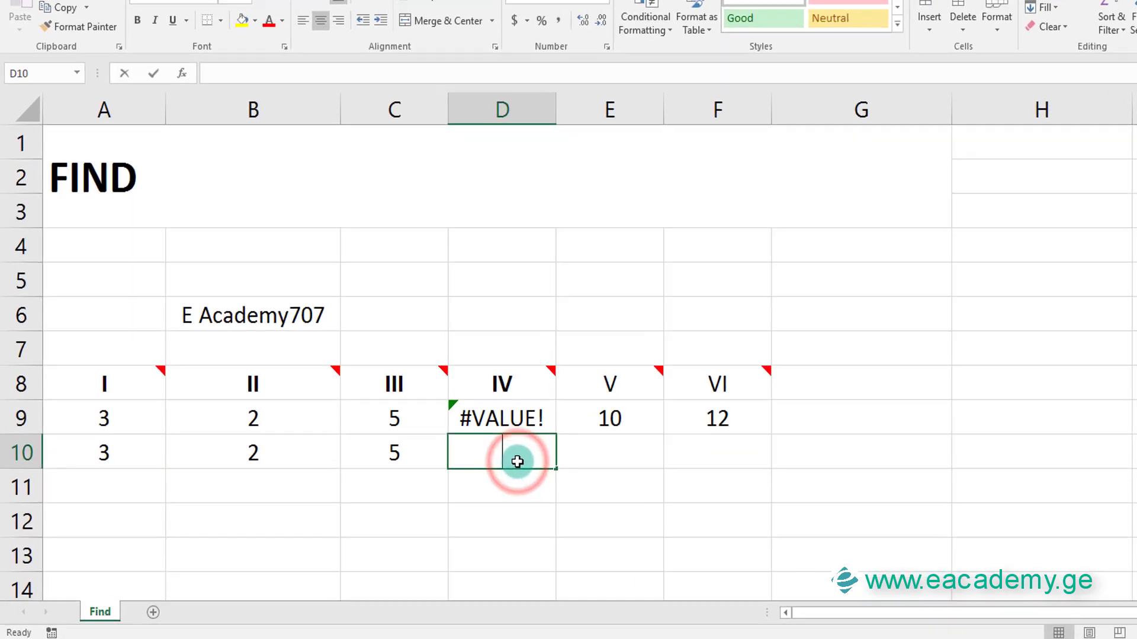
pyautogui.write('=fi')
pyautogui.press('Down')
pyautogui.press('Tab')
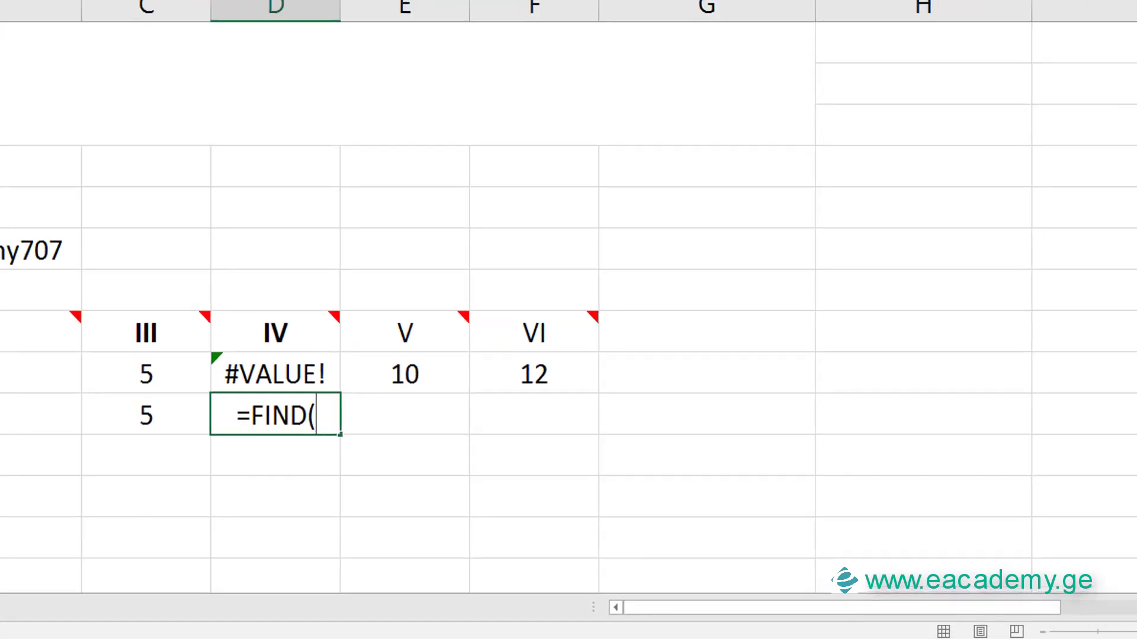
pyautogui.hotkey('ctrl', 'a')
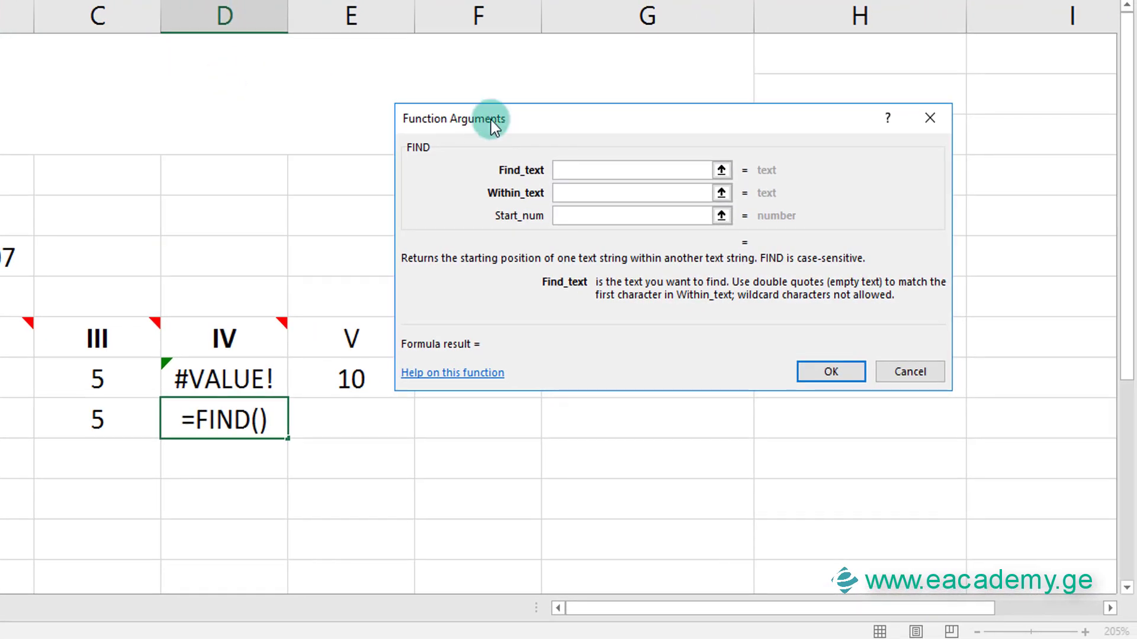
pyautogui.write('n')
pyautogui.press('Tab')
pyautogui.click(15, 260)
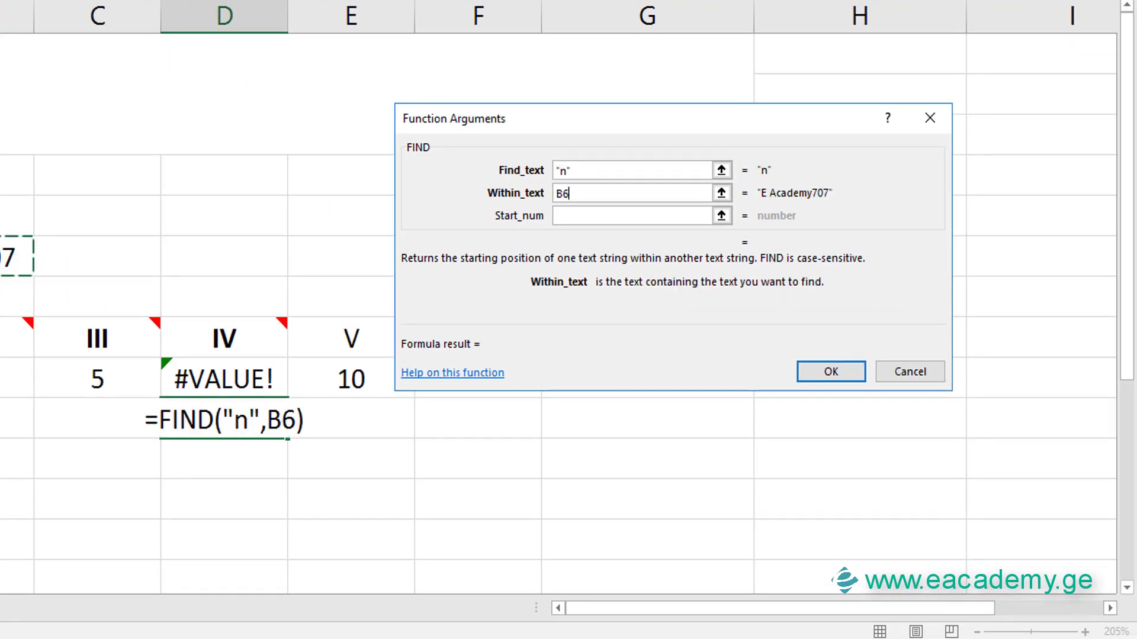
pyautogui.press('Return')
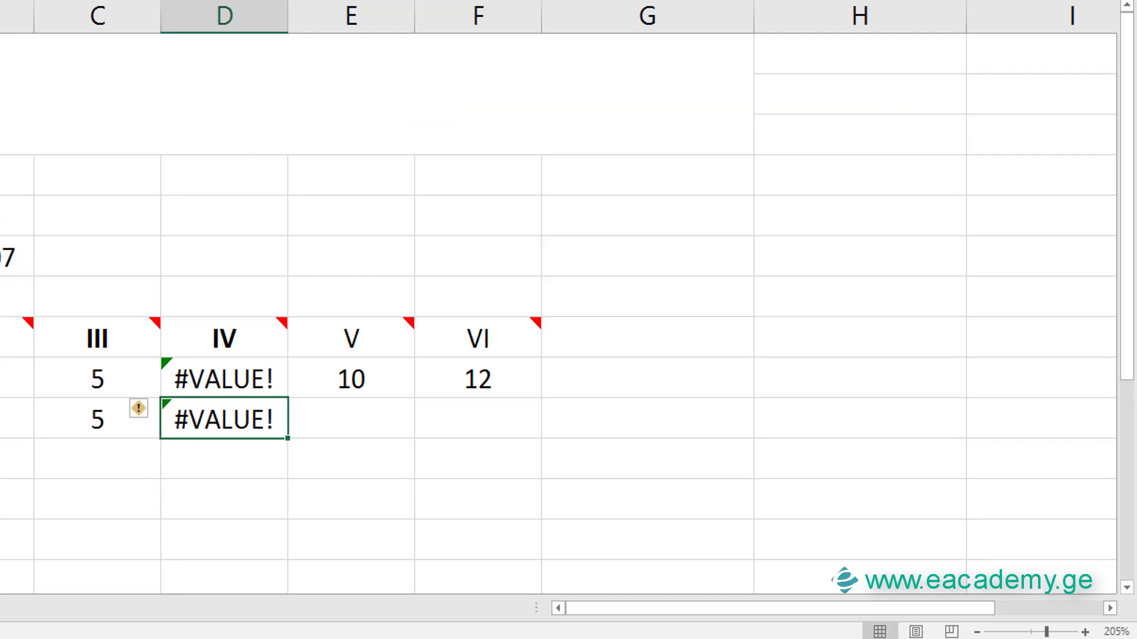
pyautogui.click(351, 419)
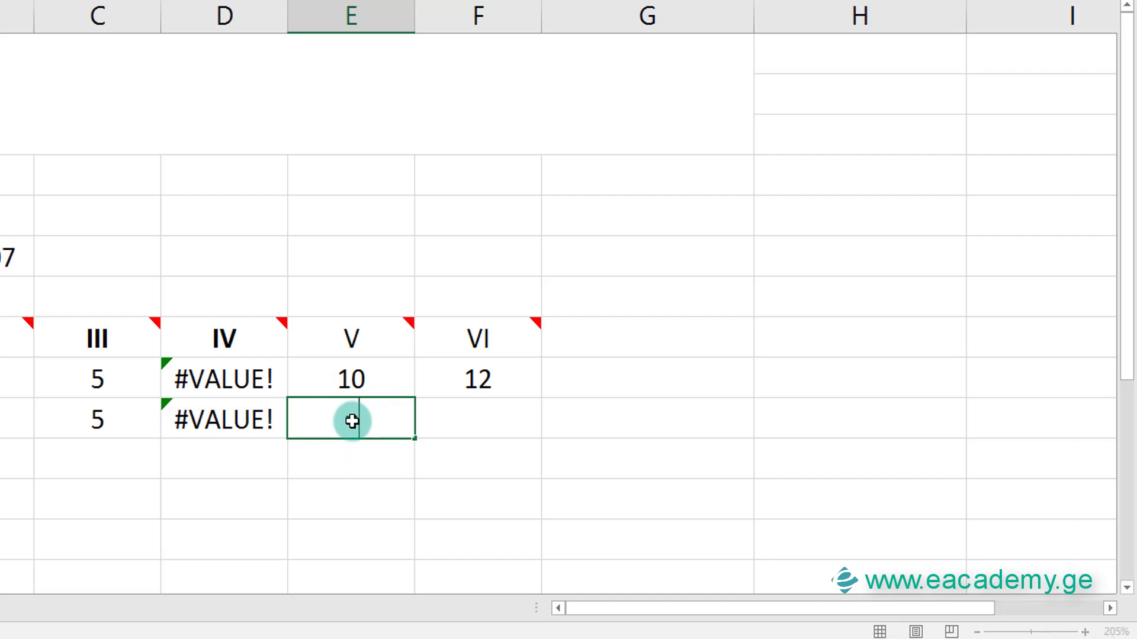
# Enter =FIND(7,B6) in E10 to return 10, the first 7's position.
pyautogui.click(365, 338)
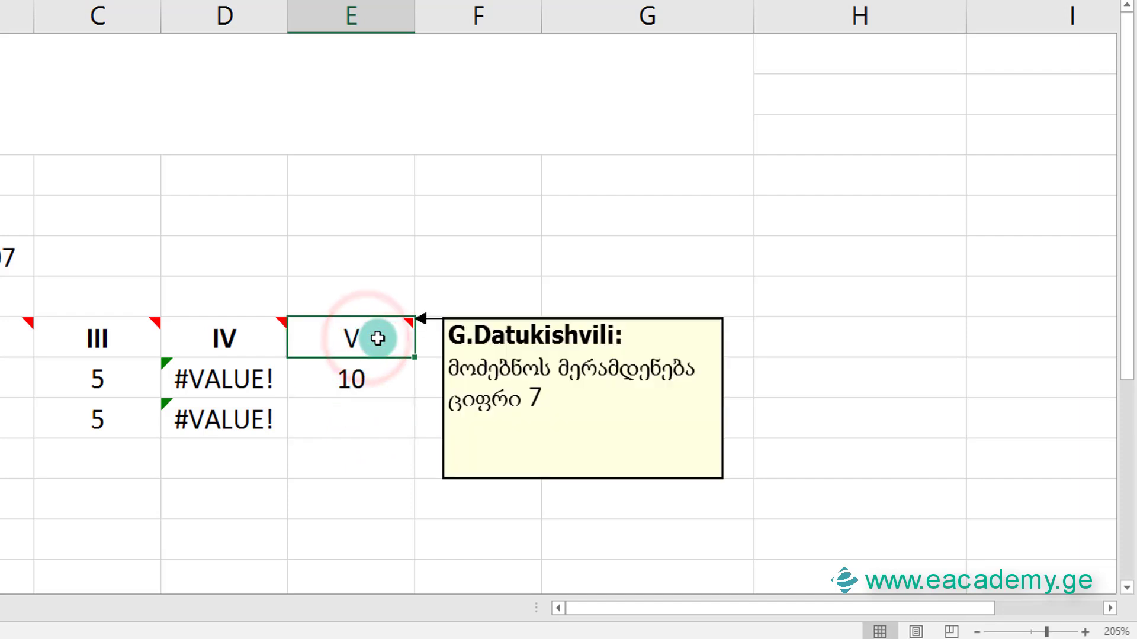
pyautogui.click(338, 420)
pyautogui.write('=fi')
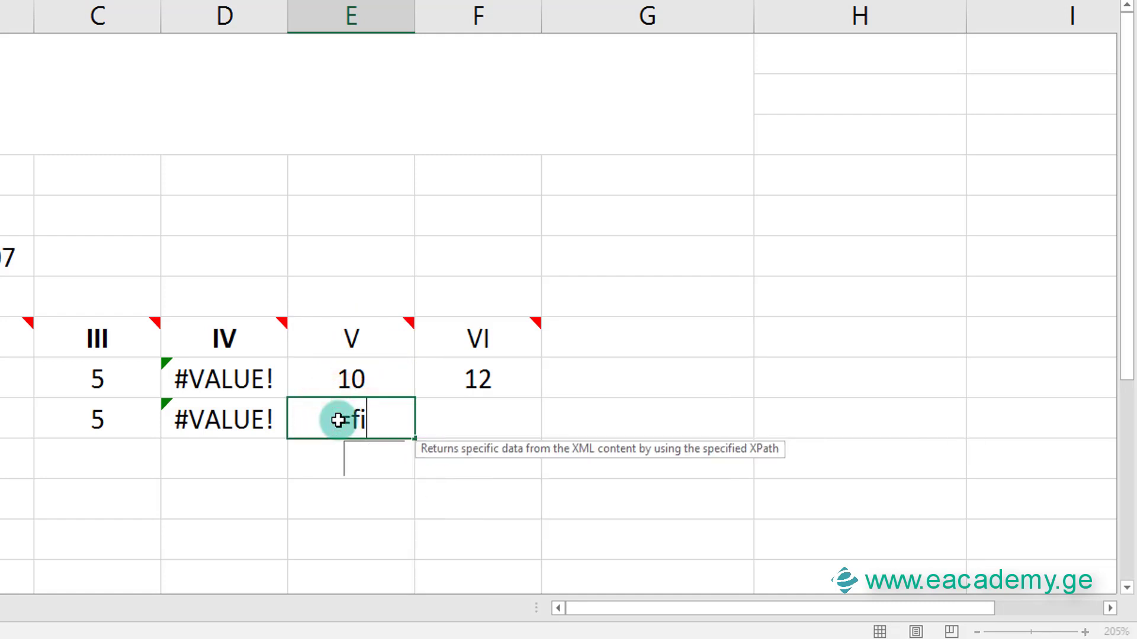
pyautogui.write('n')
pyautogui.press('Tab')
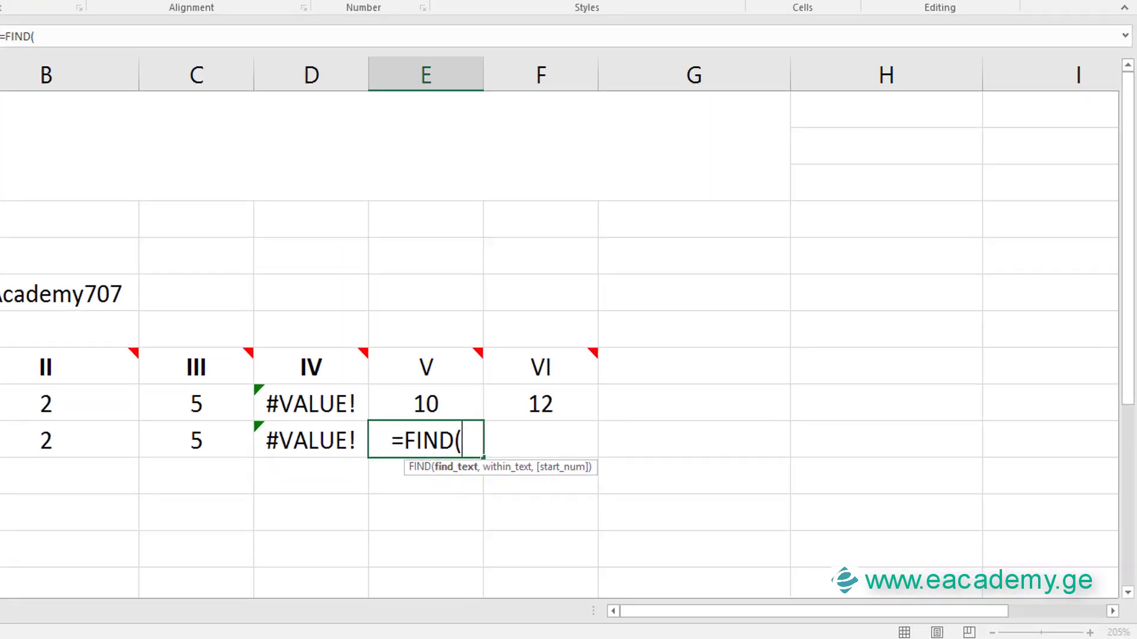
pyautogui.click(1, 28)
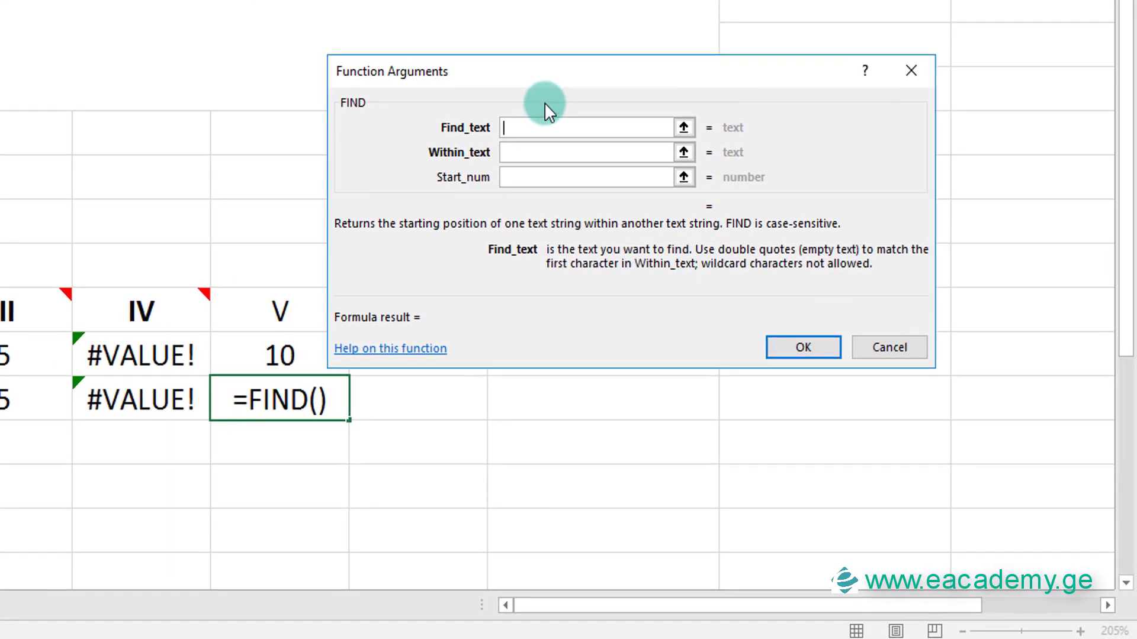
pyautogui.click(536, 125)
pyautogui.write('7')
pyautogui.press('Tab')
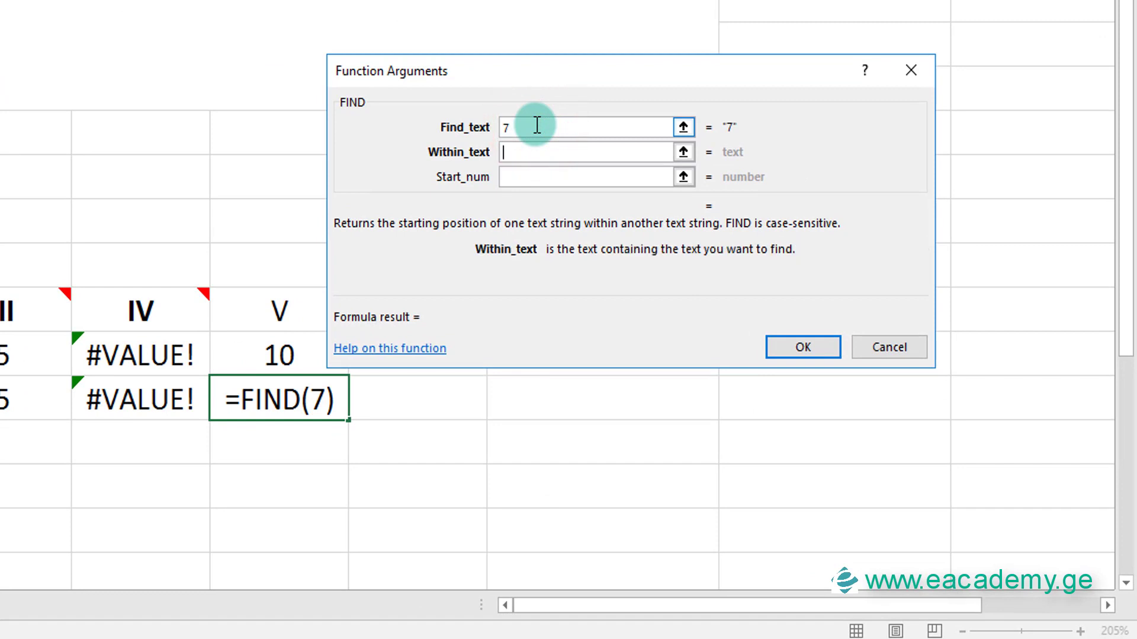
pyautogui.write('B6')
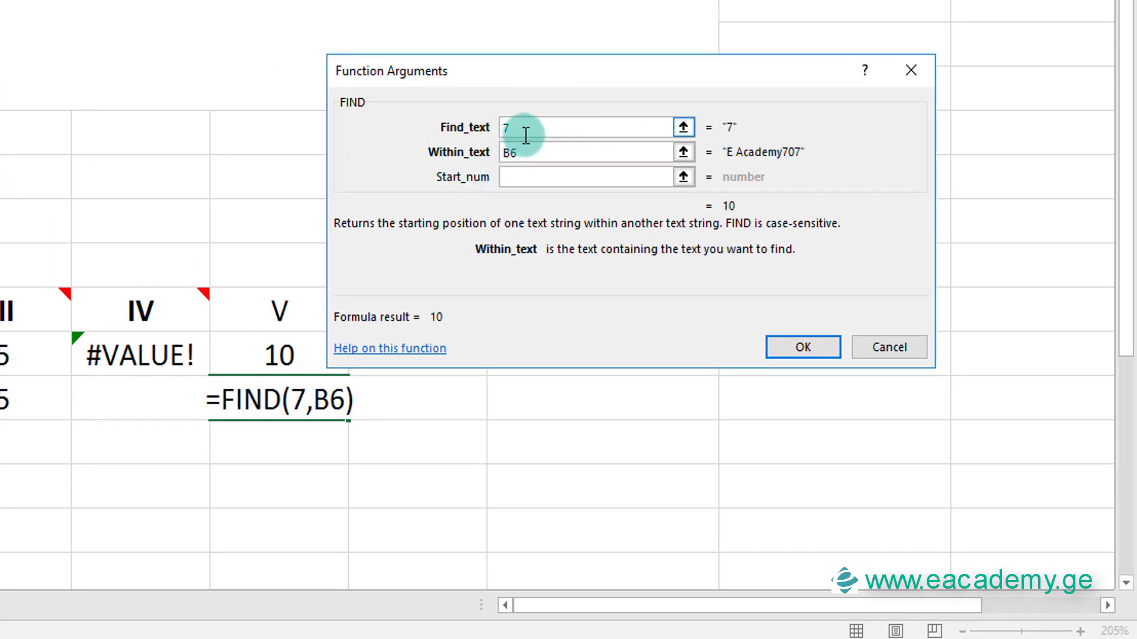
pyautogui.click(538, 178)
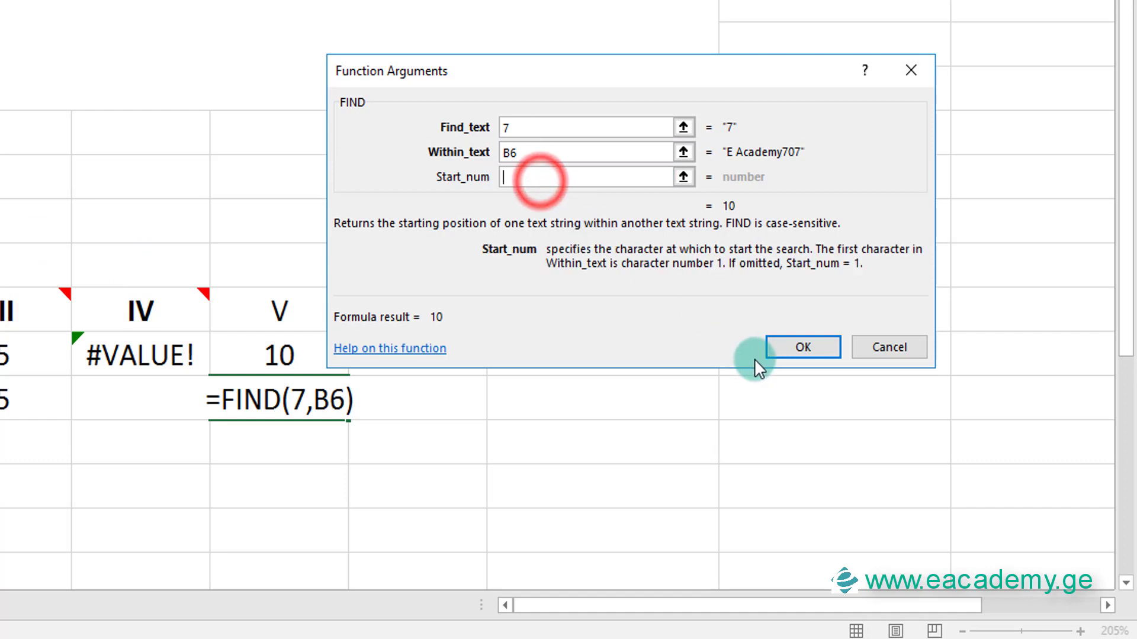
pyautogui.click(794, 347)
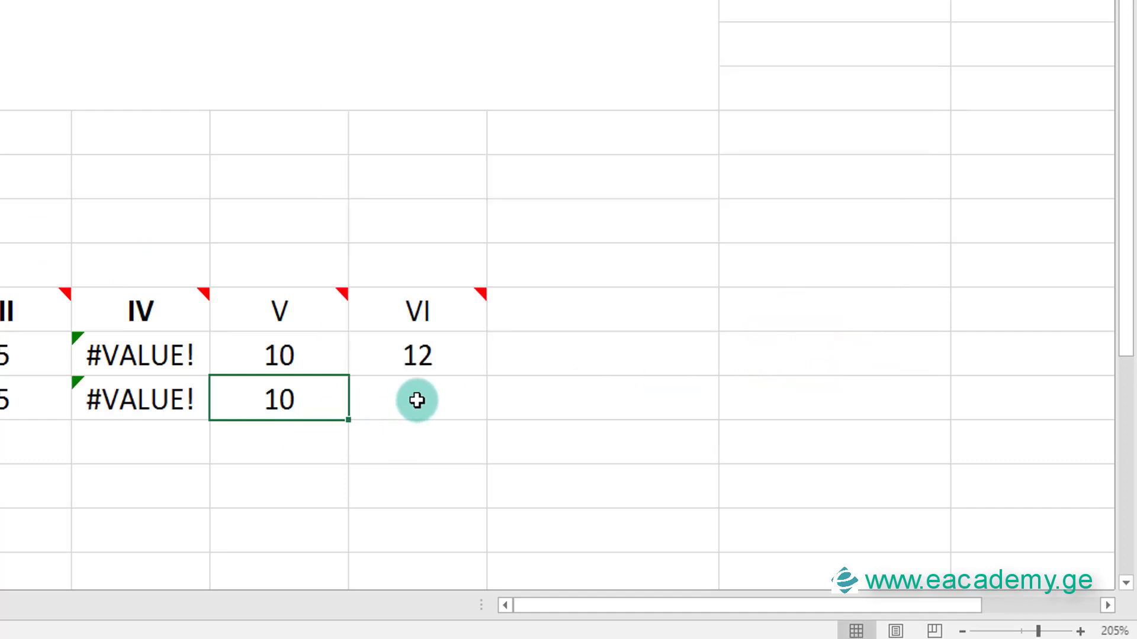
# Enter =FIND(7,B6,E10+1) in F10 so it returns 12 for the second 7.
pyautogui.click(448, 307)
pyautogui.moveTo(417, 310)
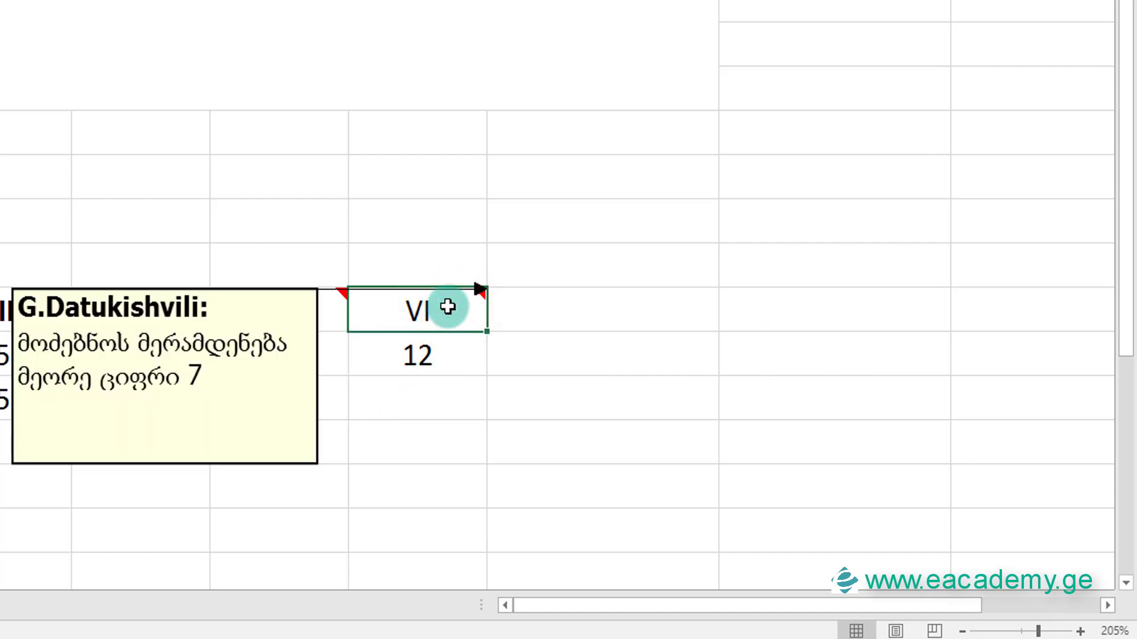
pyautogui.click(409, 388)
pyautogui.write('=')
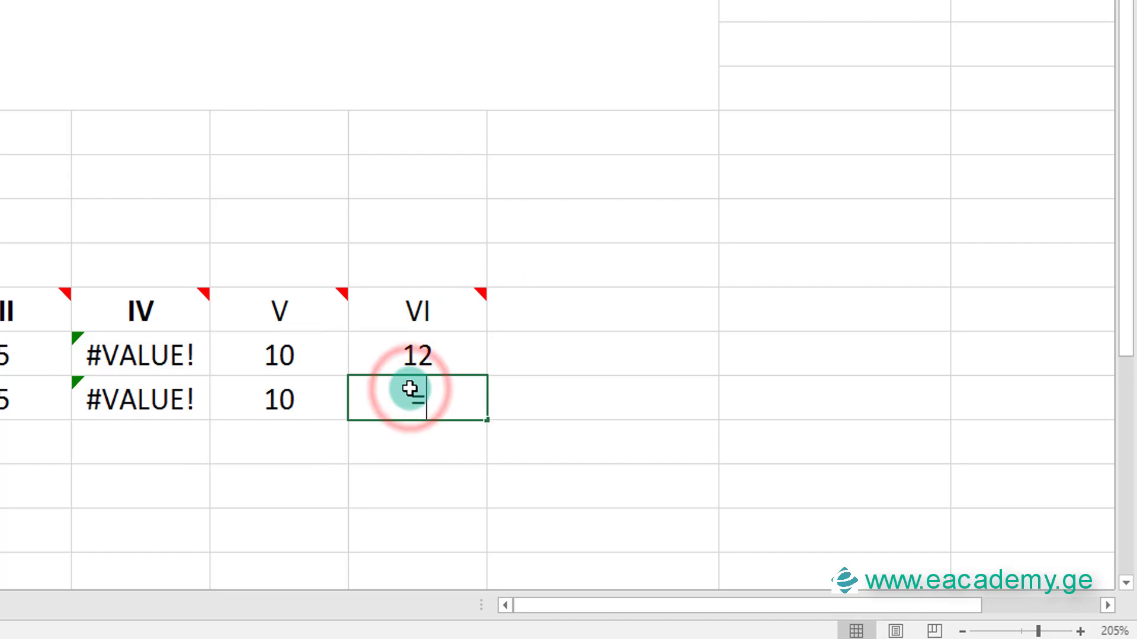
pyautogui.write('fin')
pyautogui.press('Tab')
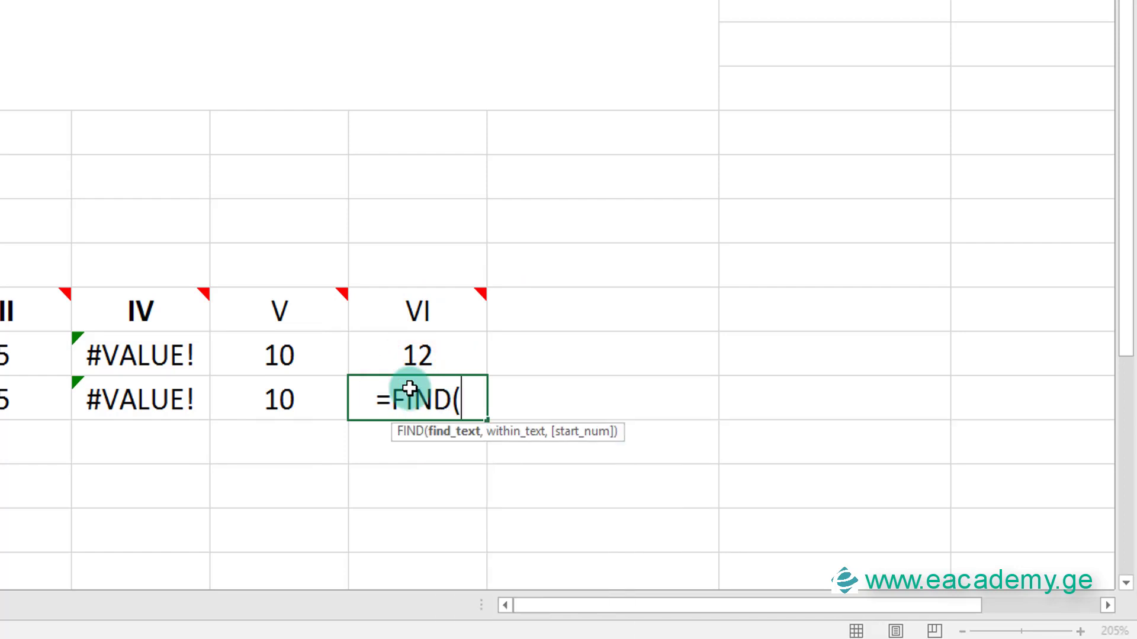
pyautogui.hotkey('ctrl', 'a')
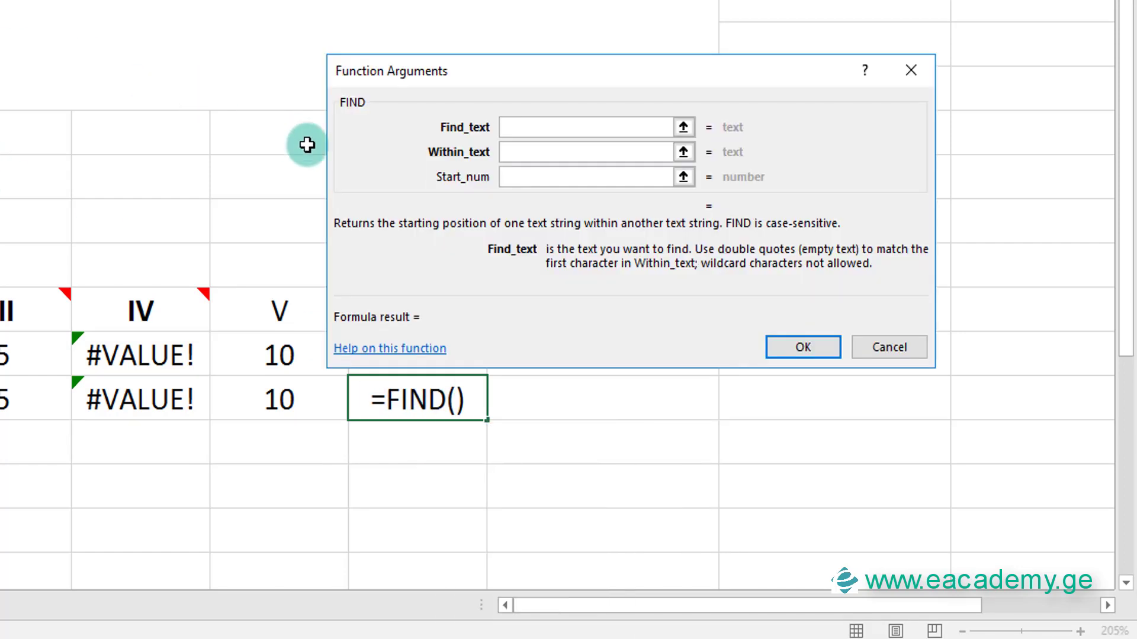
pyautogui.write('7')
pyautogui.click(585, 152)
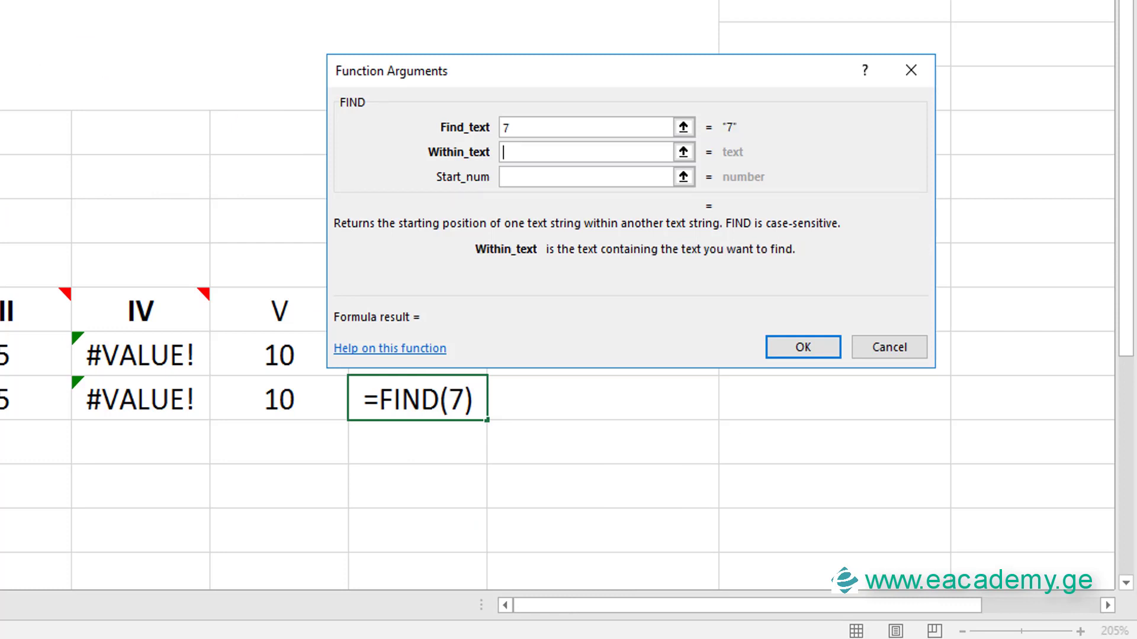
pyautogui.write('B6')
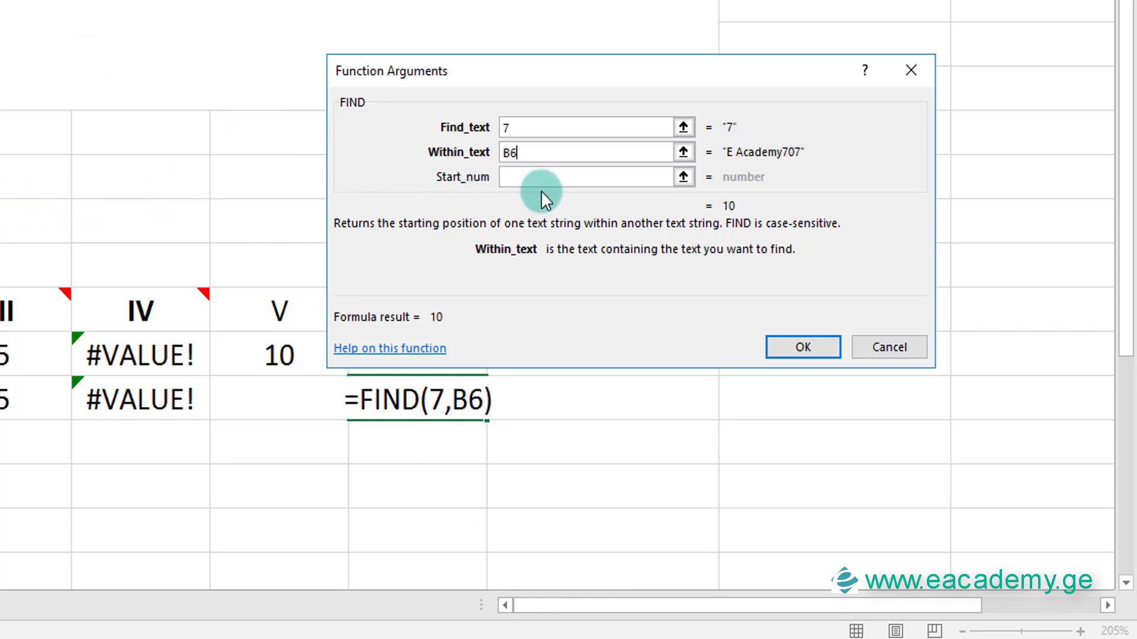
pyautogui.click(547, 181)
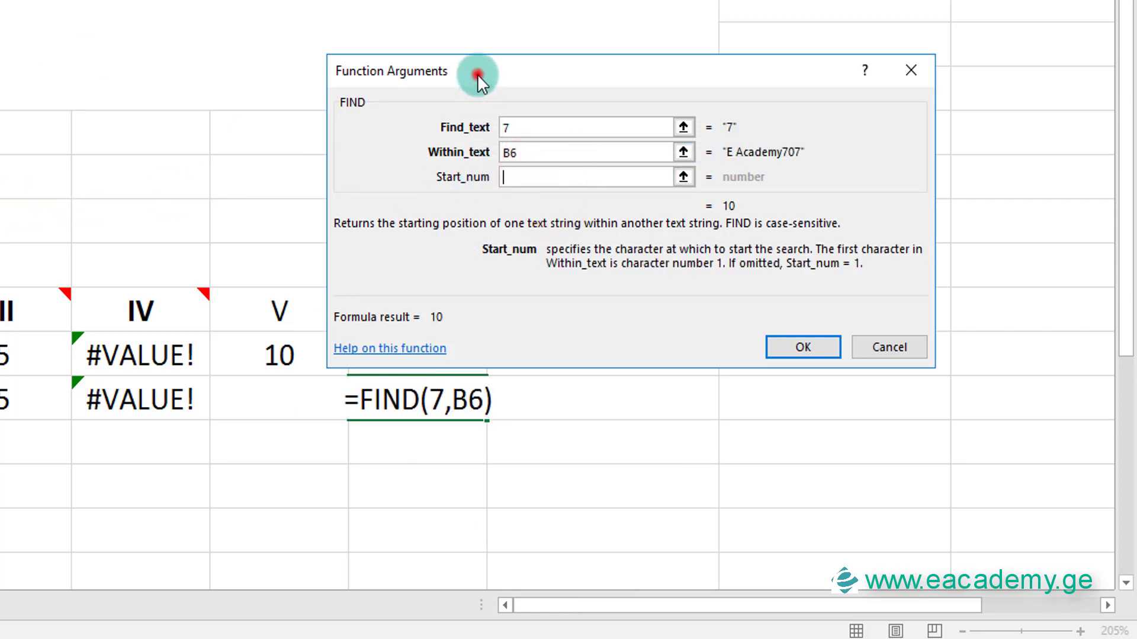
pyautogui.moveTo(477, 74); pyautogui.dragTo(537, 57)
pyautogui.click(287, 400)
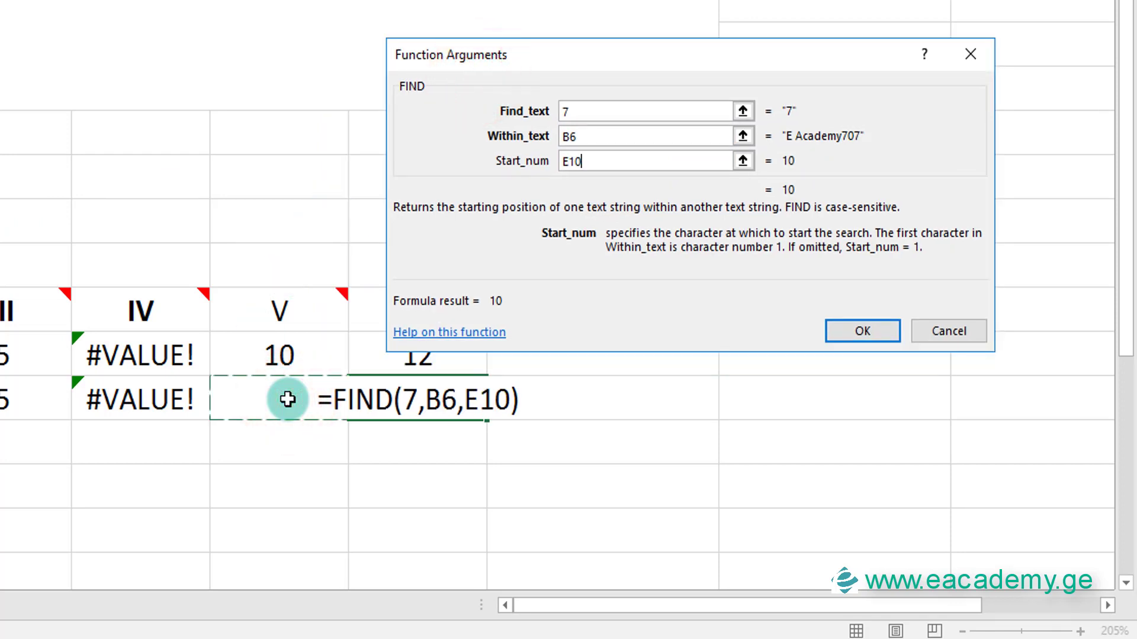
pyautogui.write('+')
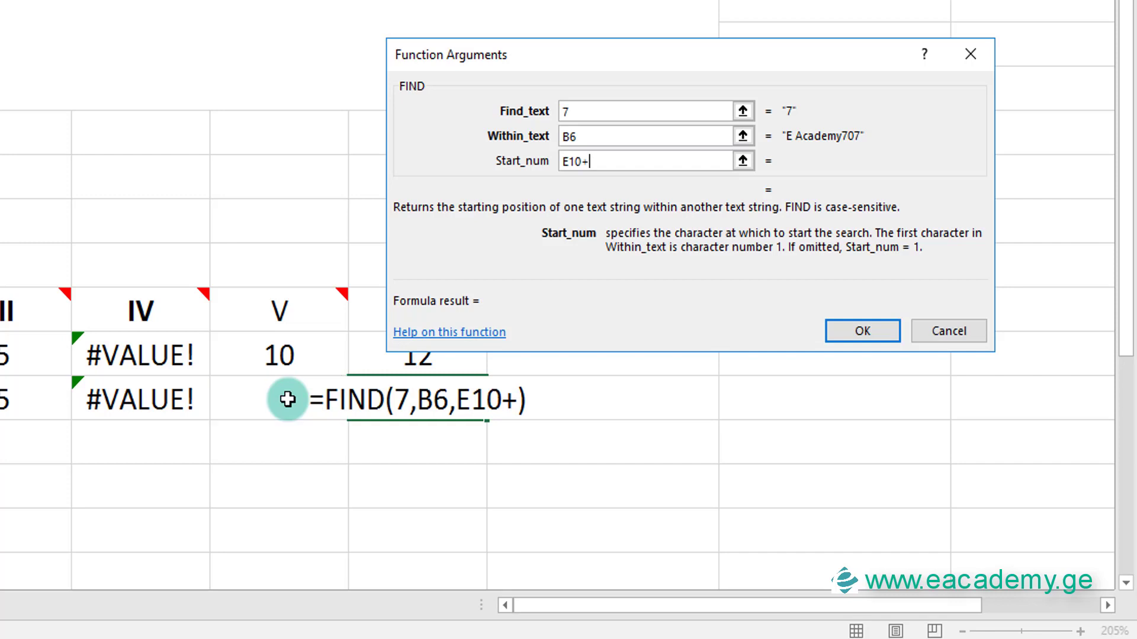
pyautogui.write('1')
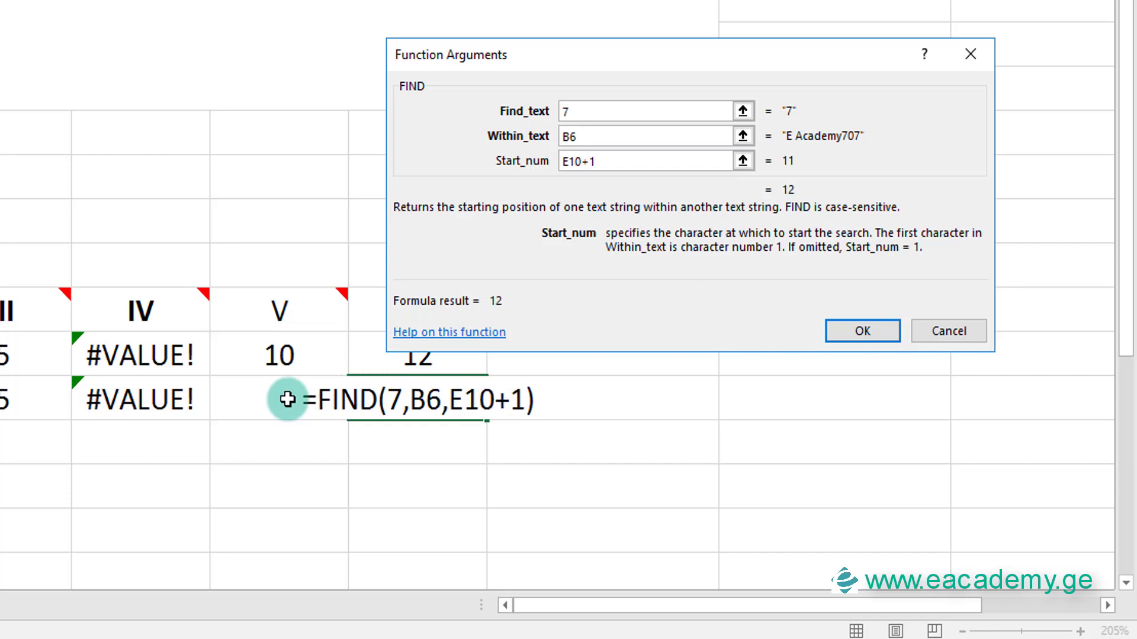
pyautogui.press('Return')
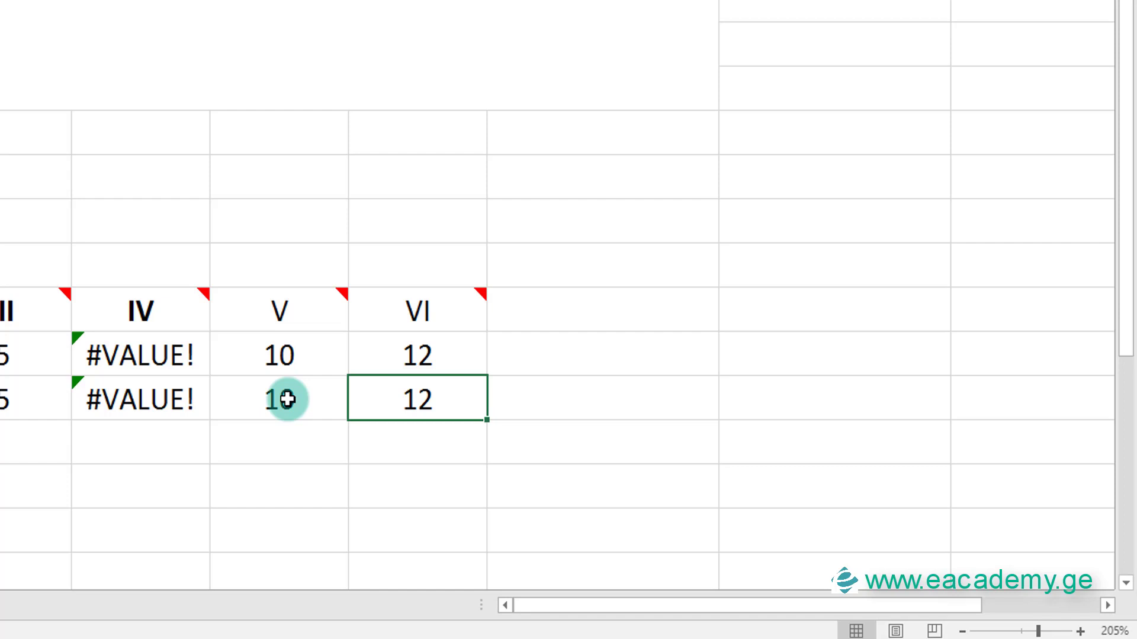
# Reopen F10's FIND arguments to review 7, B6 and E10+1.
pyautogui.click(416, 403)
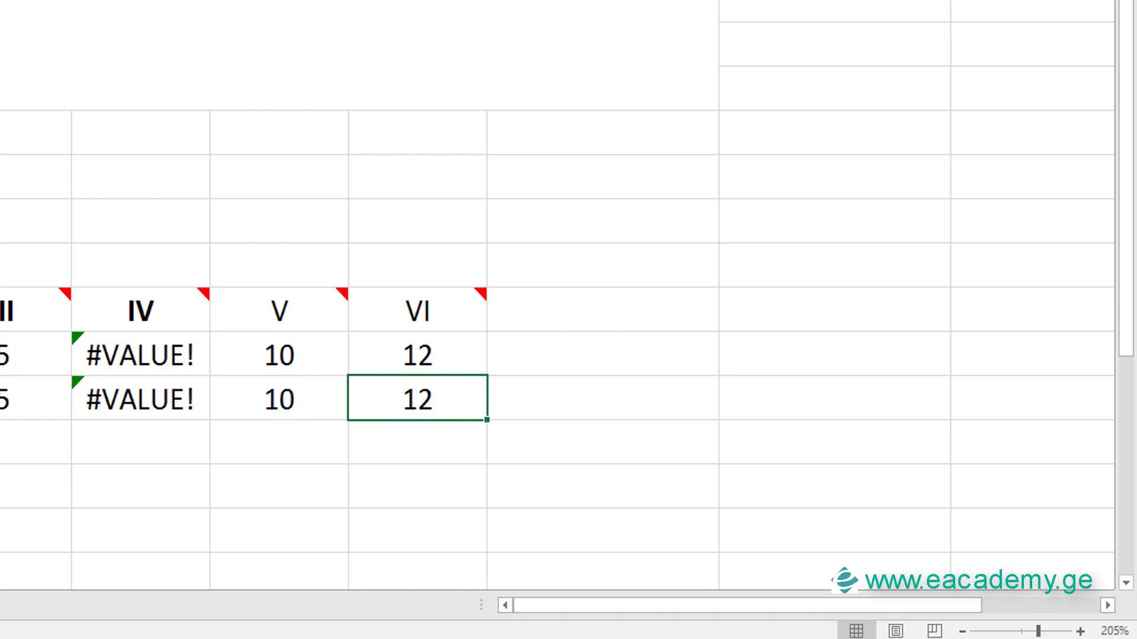
pyautogui.hotkey('shift', 'F3')
pyautogui.click(571, 169)
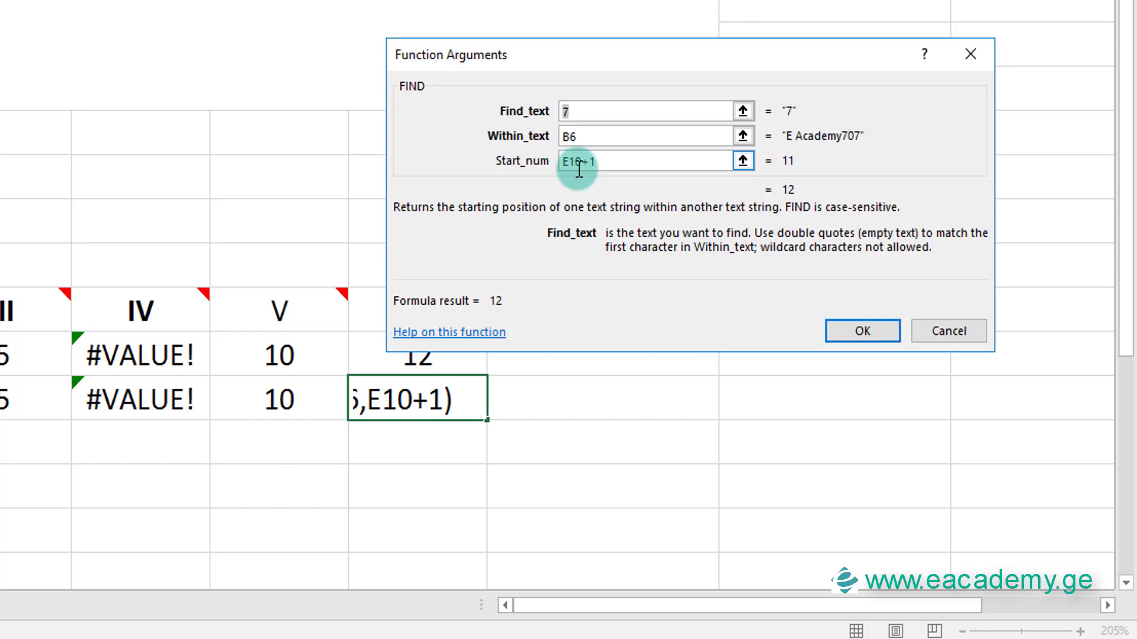
# Set F10's Find_text back to 7 so the formula returns 12 again.
pyautogui.press('Return')
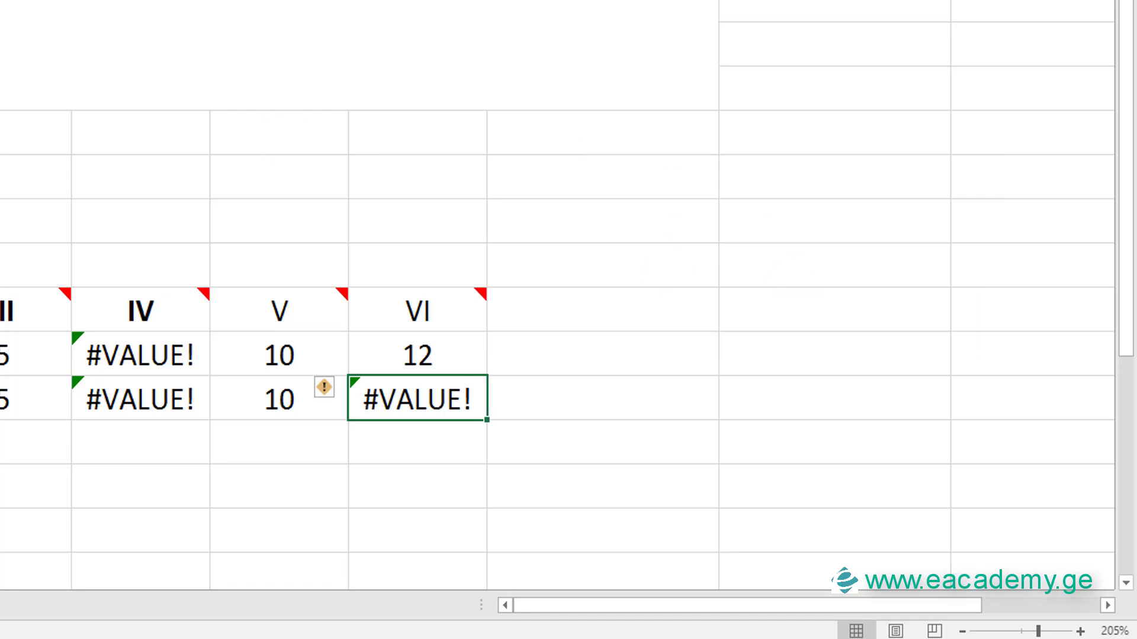
pyautogui.click(55, 22)
pyautogui.click(603, 110)
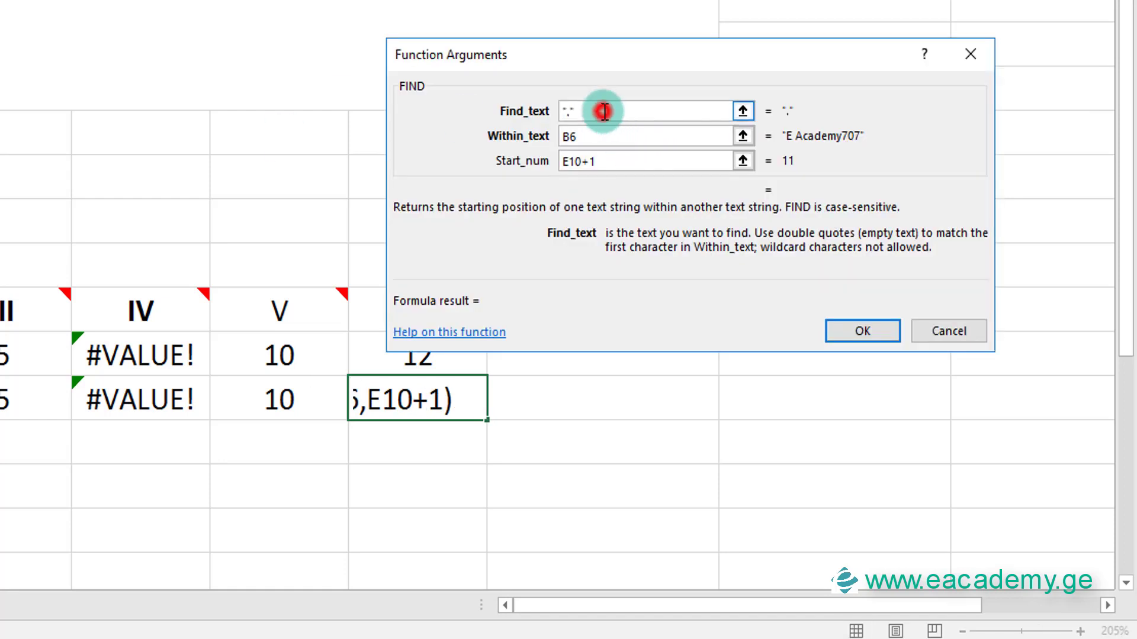
pyautogui.write('7')
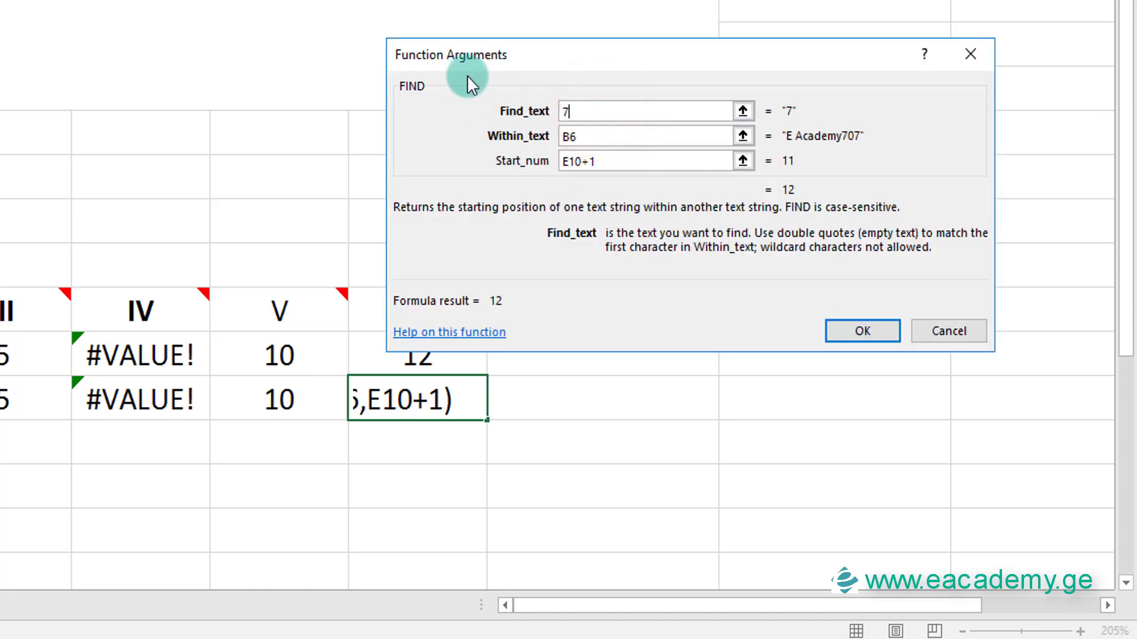
pyautogui.press('Return')
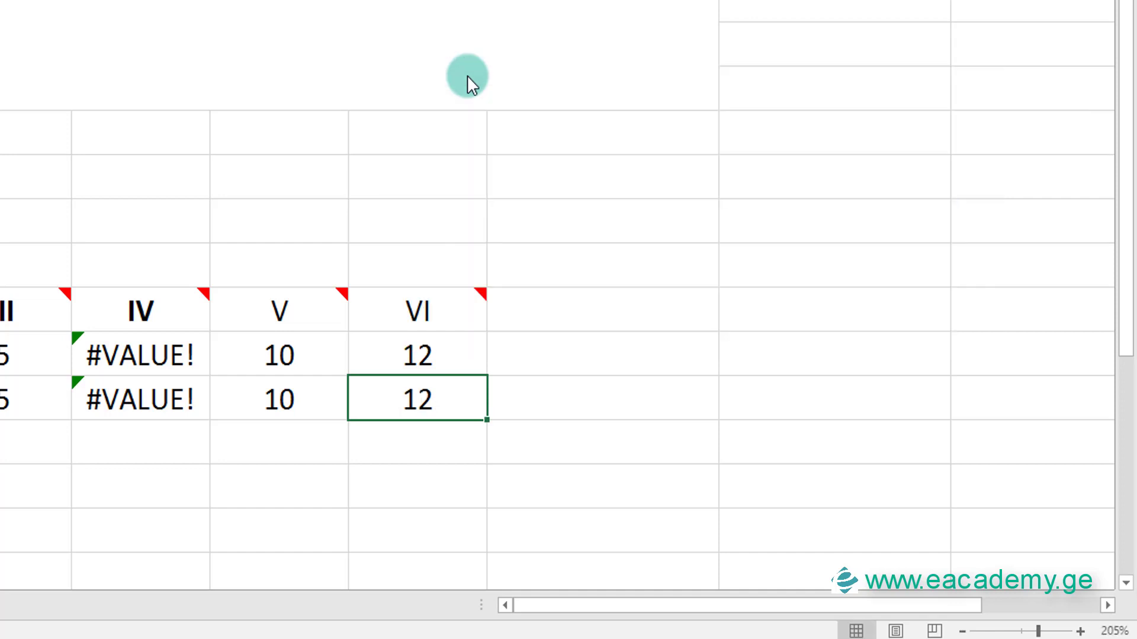